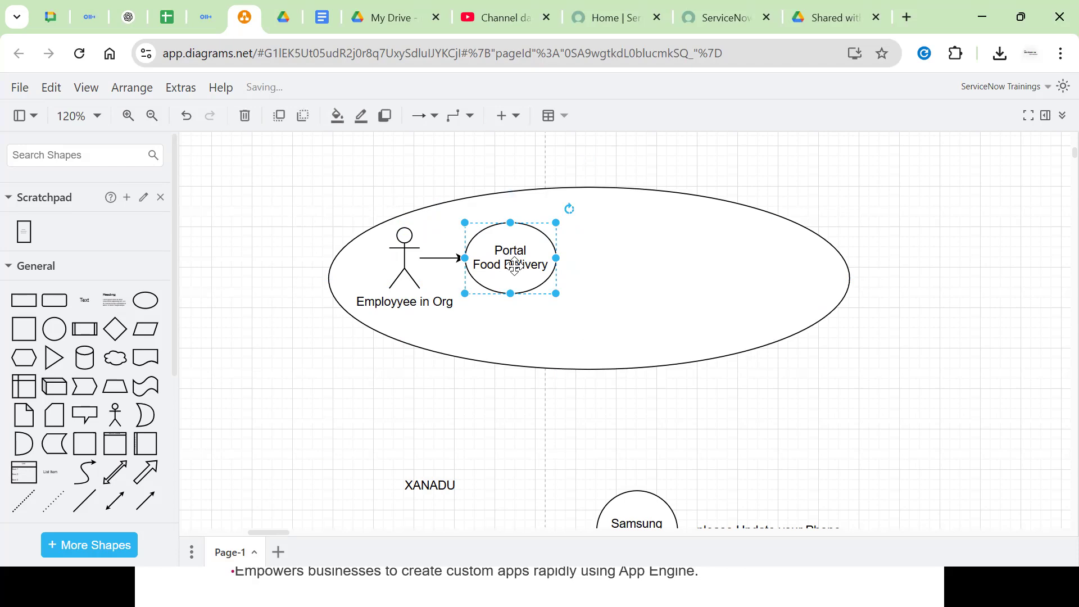
Move the Portal Food Delivery ellipse further right of the employee actor and delete the arrow connecting them.
{"action": "left_click", "coordinate": [425, 187]}
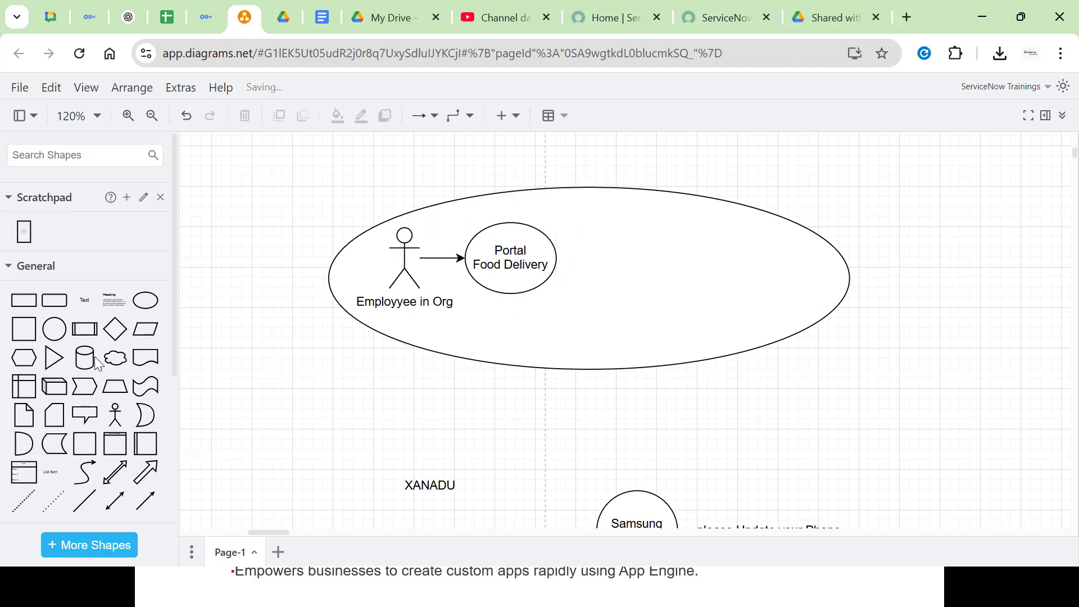
{"action": "mouse_move", "coordinate": [83, 311]}
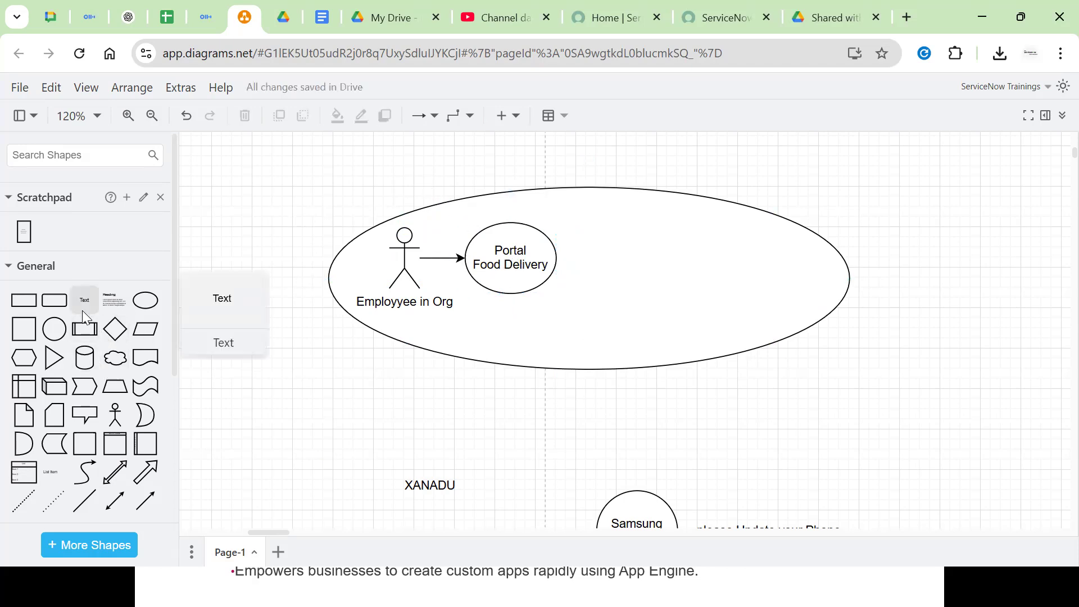
{"action": "left_click", "coordinate": [535, 260]}
{"action": "left_click", "coordinate": [531, 273]}
{"action": "left_click_drag", "start_coordinate": [534, 270], "coordinate": [557, 272]}
{"action": "left_click", "coordinate": [453, 258]}
{"action": "key", "text": "Delete"}
{"action": "left_click", "coordinate": [509, 261]}
{"action": "left_click", "coordinate": [484, 170]}
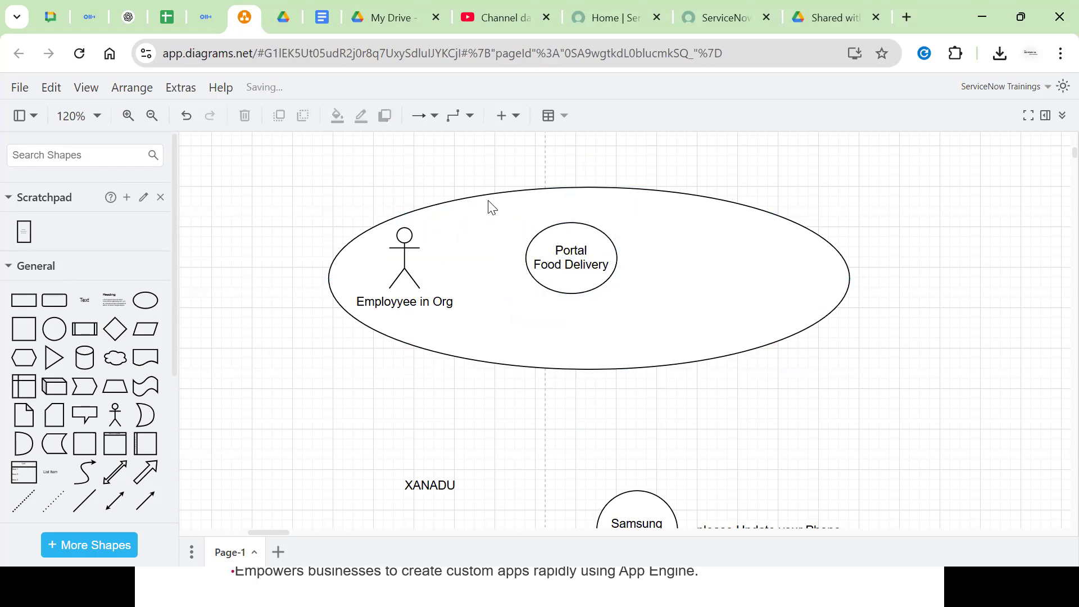
Enlarge the outer ellipse upward and downward, and shift the Portal Food Delivery ellipse slightly further from the employee actor.
{"action": "left_click", "coordinate": [592, 187]}
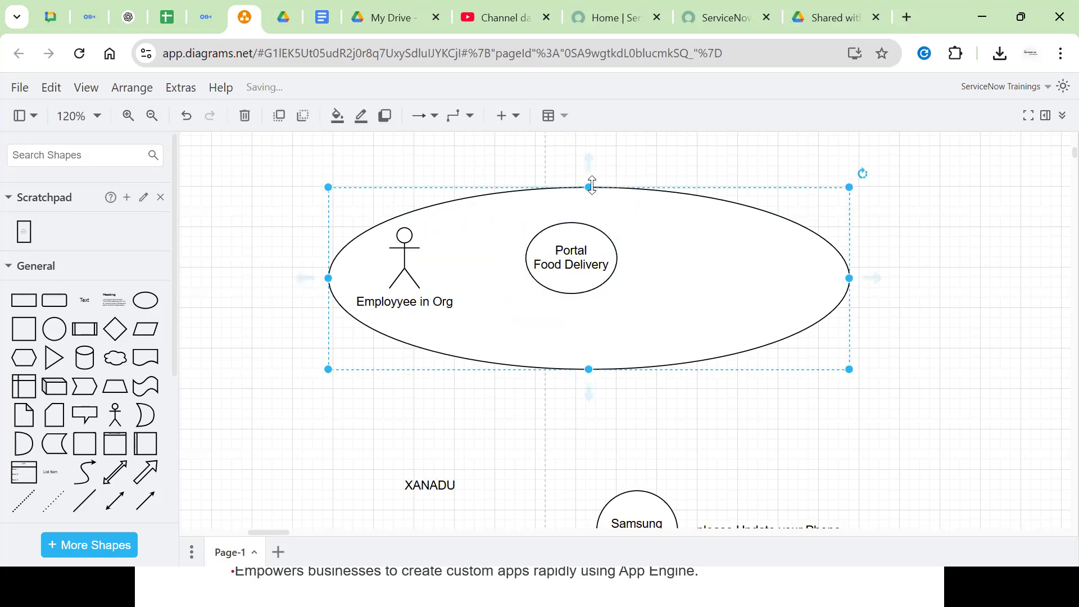
{"action": "left_click_drag", "start_coordinate": [589, 188], "coordinate": [589, 137]}
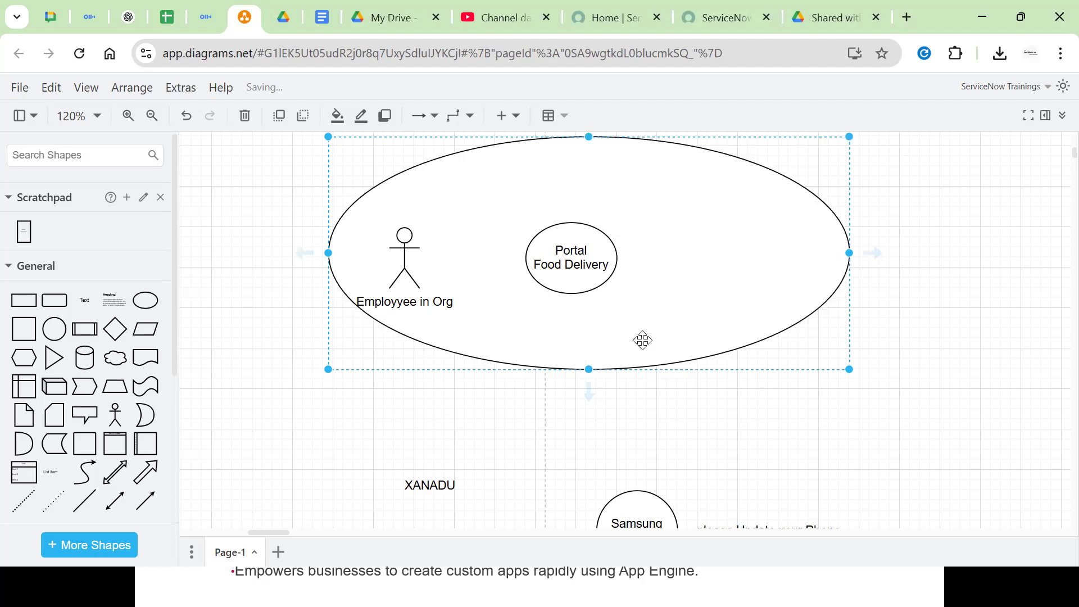
{"action": "left_click_drag", "start_coordinate": [589, 370], "coordinate": [576, 422]}
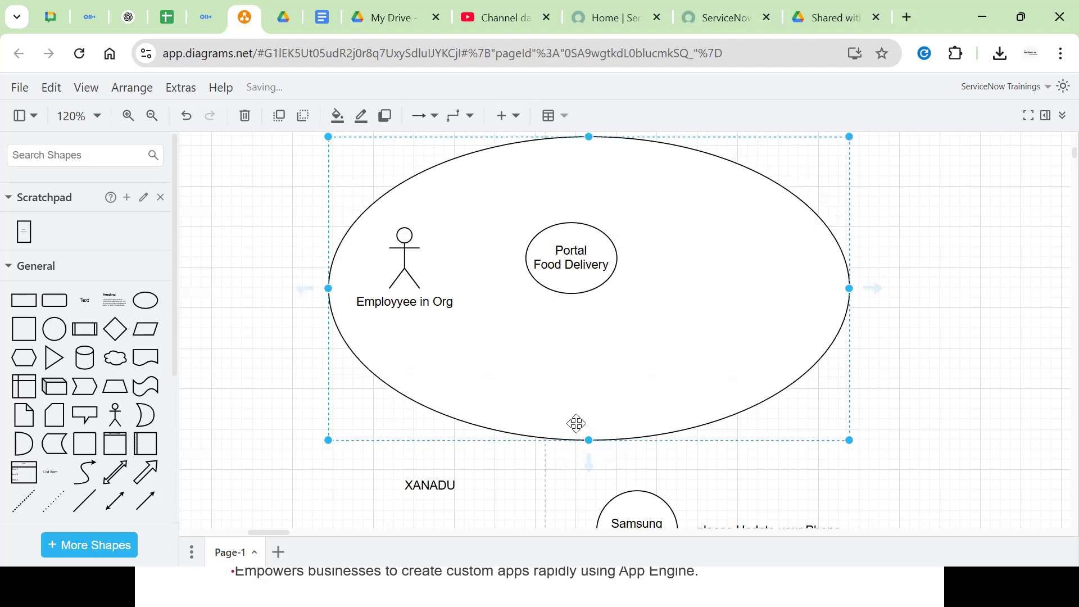
{"action": "left_click", "coordinate": [951, 262]}
{"action": "left_click_drag", "start_coordinate": [567, 240], "coordinate": [597, 241]}
{"action": "left_click", "coordinate": [898, 200]}
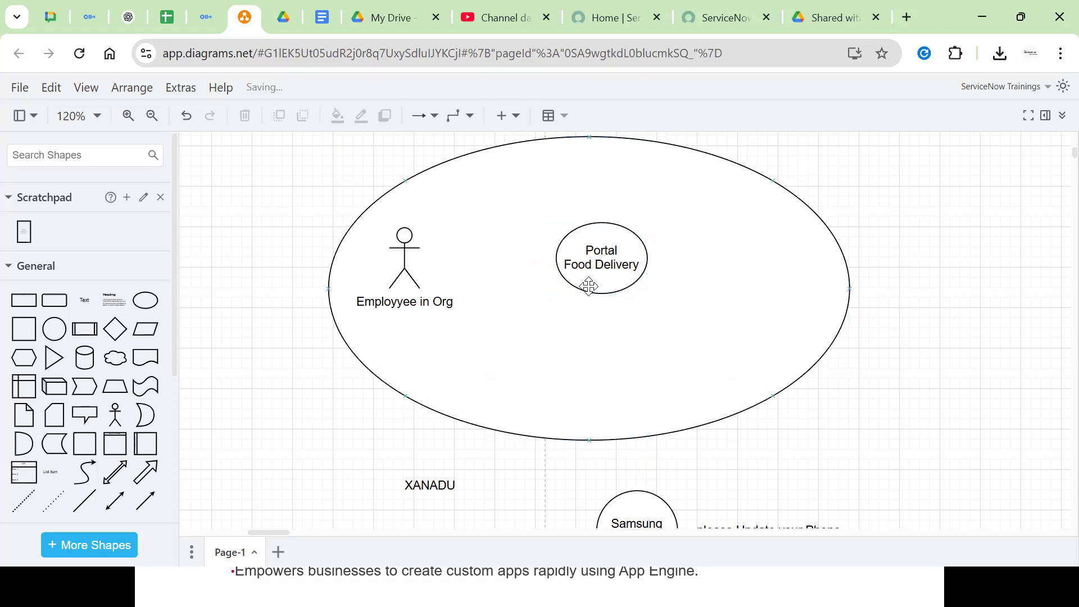
{"action": "left_click", "coordinate": [590, 282]}
{"action": "left_click", "coordinate": [421, 264]}
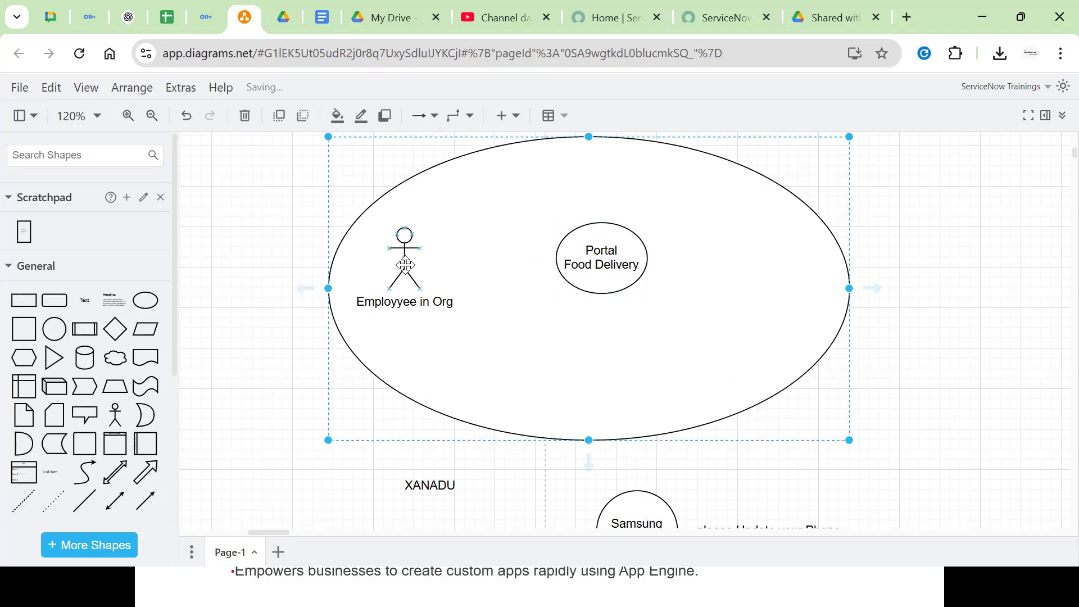
{"action": "left_click", "coordinate": [406, 264]}
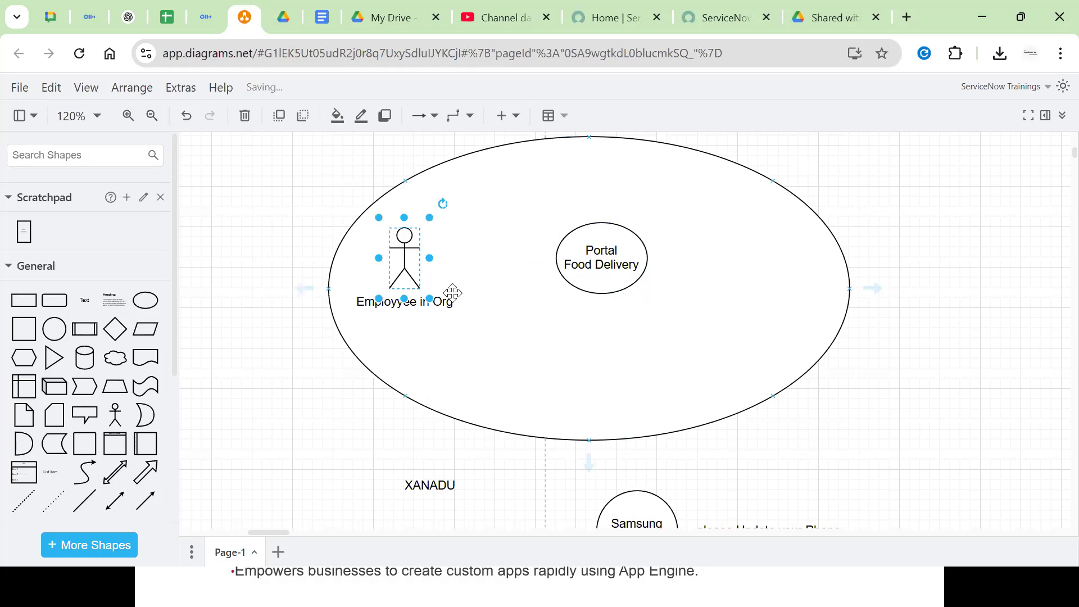
{"action": "left_click", "coordinate": [603, 264]}
{"action": "left_click", "coordinate": [602, 264]}
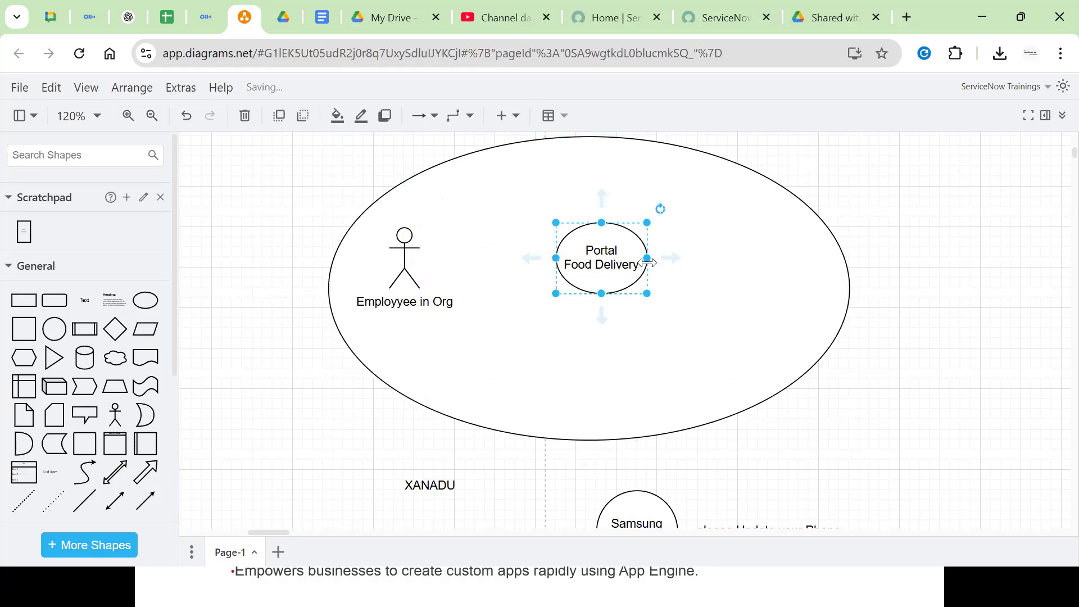
{"action": "key", "text": "Delete"}
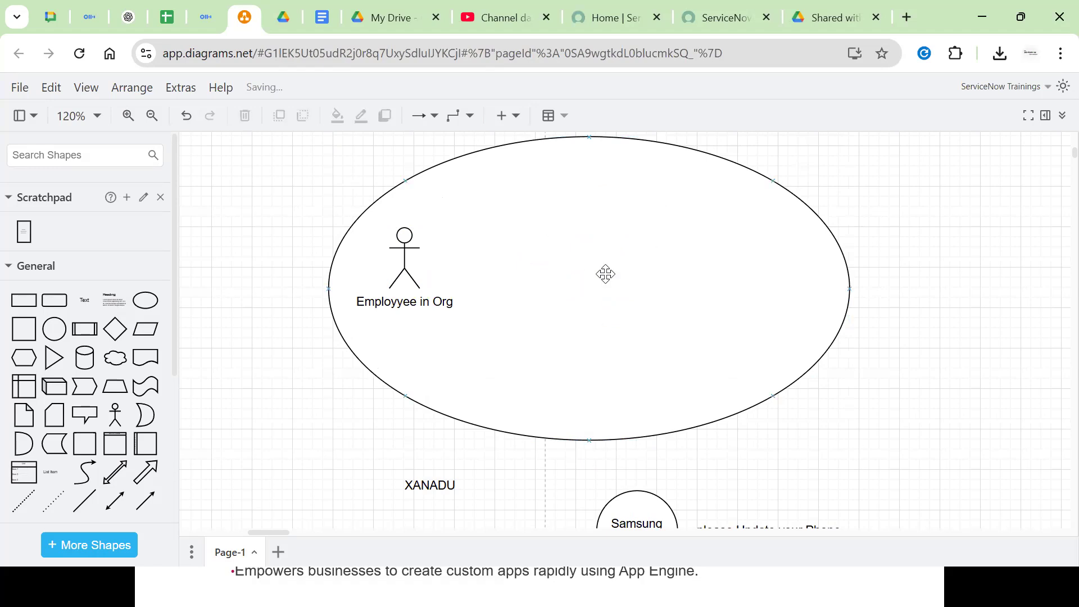
{"action": "key", "text": "ctrl+z"}
Place a copy of the Portal Food Delivery ellipse outside the large ellipse, to its upper right.
{"action": "left_click_drag", "start_coordinate": [611, 281], "coordinate": [965, 235]}
{"action": "left_click", "coordinate": [992, 383]}
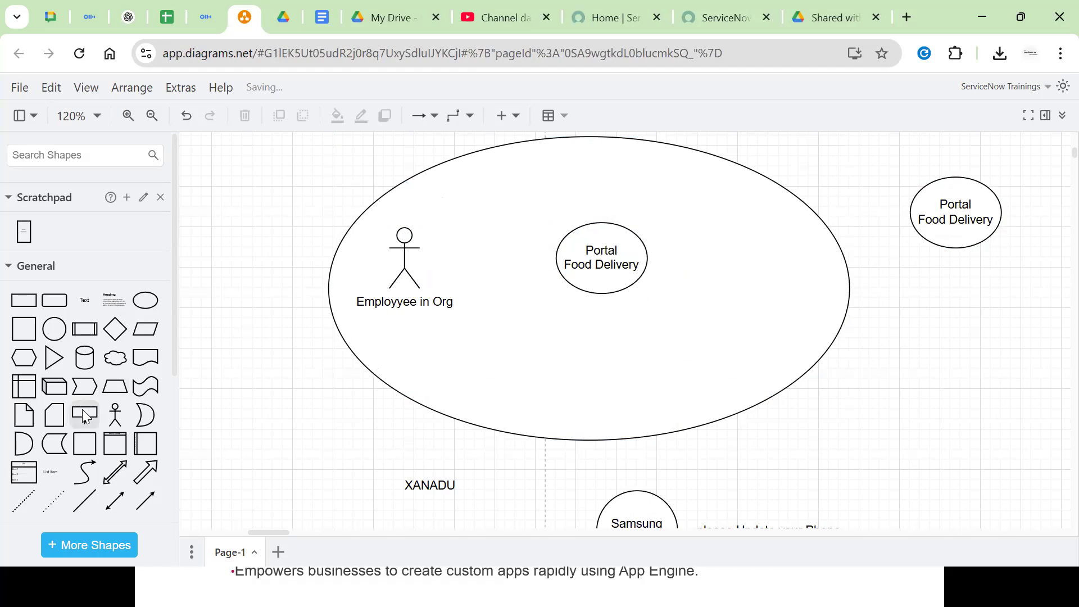
Add four actor figures outside the large ellipse, arranged beside and below the copied Portal Food Delivery ellipse.
{"action": "left_click", "coordinate": [116, 416]}
{"action": "left_click_drag", "start_coordinate": [663, 334], "coordinate": [1018, 313]}
{"action": "left_click_drag", "start_coordinate": [976, 275], "coordinate": [1027, 216]}
Label the actor beside the copied portal ellipse "Develoeprs" and the actor directly below it "Developer2".
{"action": "double_click", "coordinate": [1048, 252]}
{"action": "type", "text": "De"}
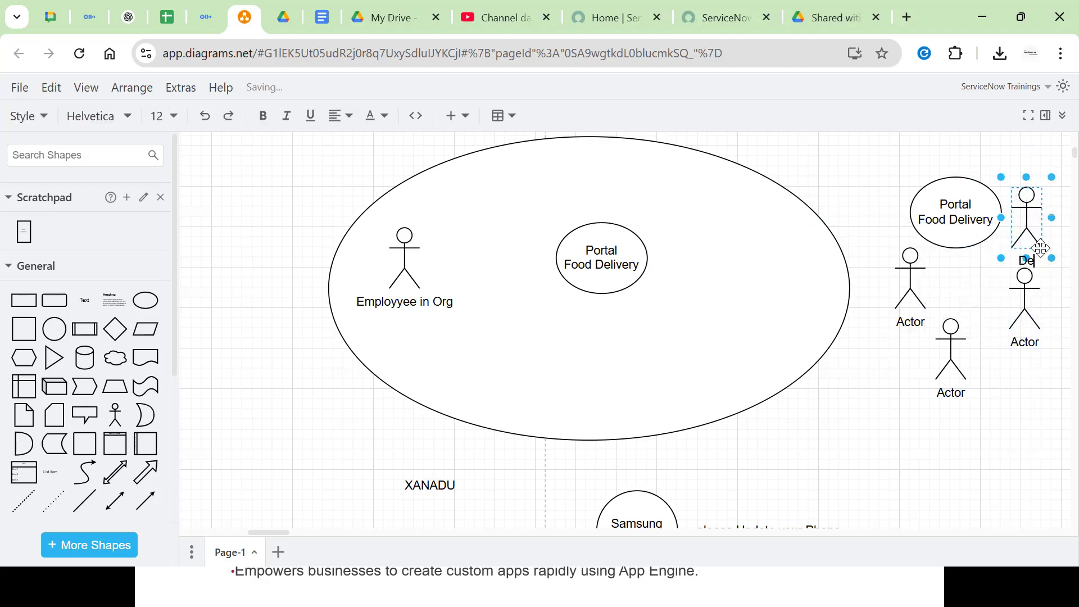
{"action": "type", "text": "veloeprs"}
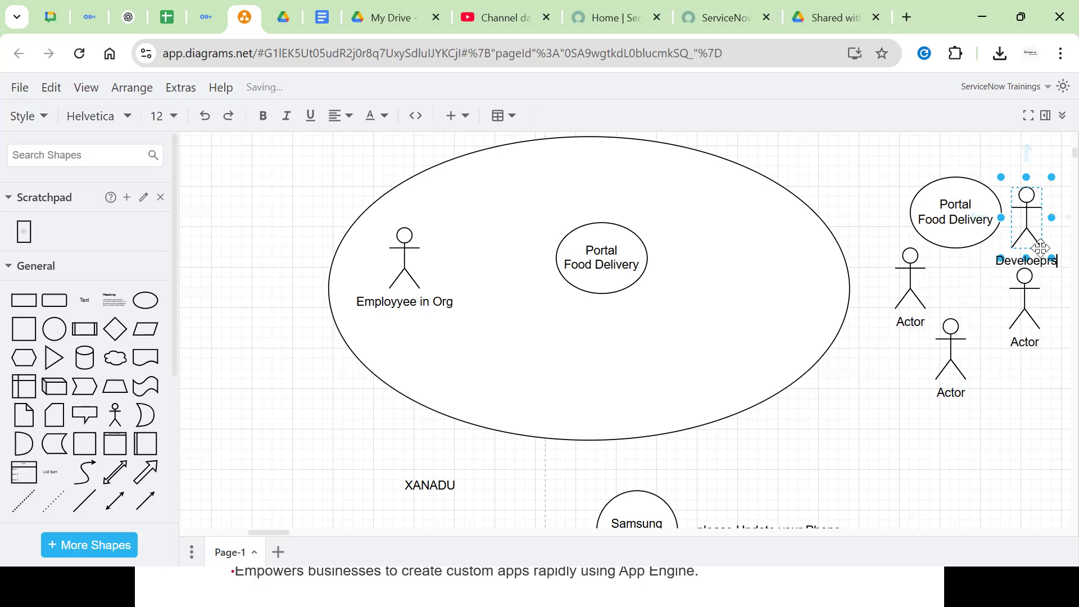
{"action": "double_click", "coordinate": [1027, 316]}
{"action": "type", "text": "Developer2"}
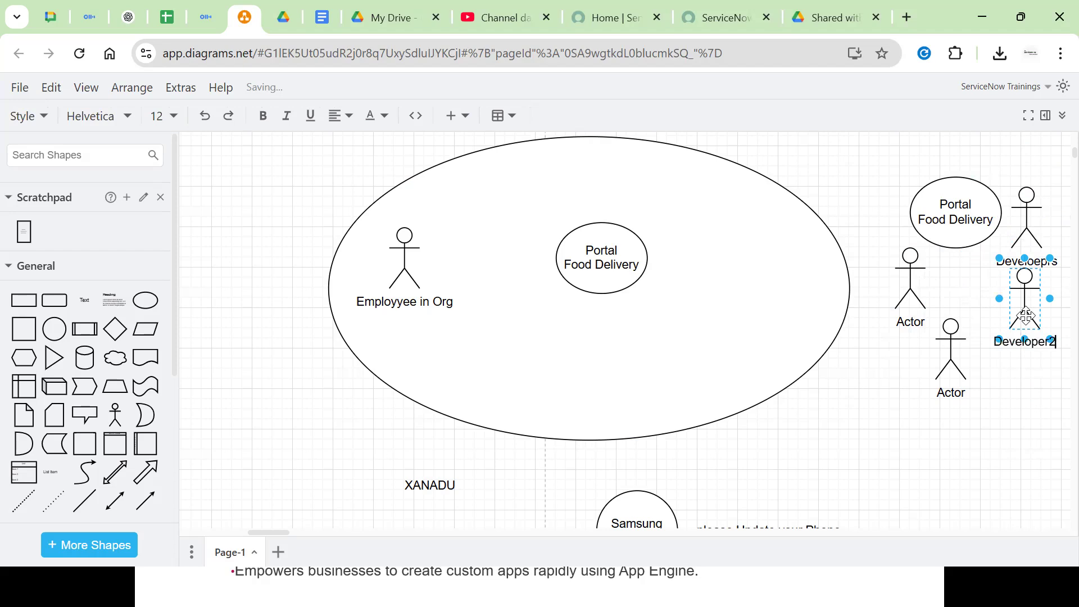
{"action": "left_click", "coordinate": [1011, 425]}
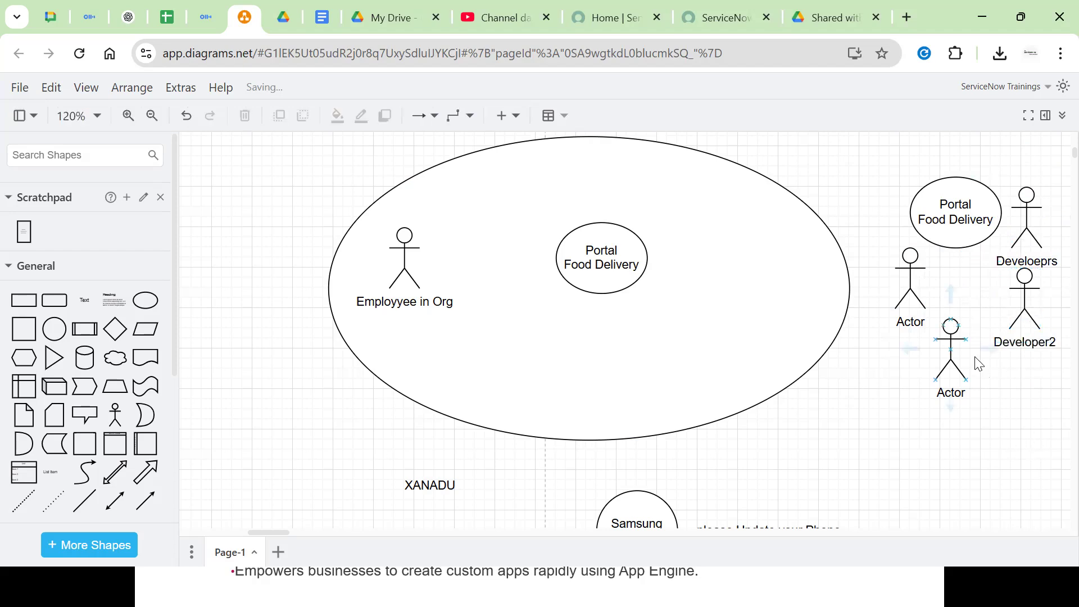
Label the lowest actor below the copied portal ellipse "Admin".
{"action": "double_click", "coordinate": [976, 358]}
{"action": "type", "text": "Admin"}
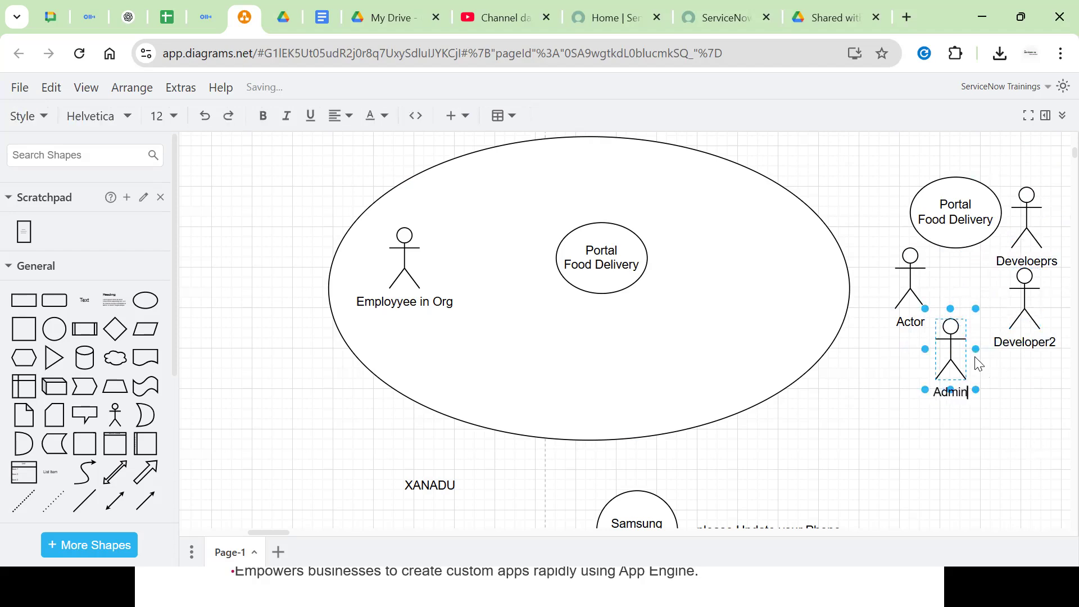
{"action": "left_click", "coordinate": [978, 364]}
Move the remaining unlabelled actor to the left side of the copied portal ellipse and label it "HelpDesk".
{"action": "left_click", "coordinate": [911, 275]}
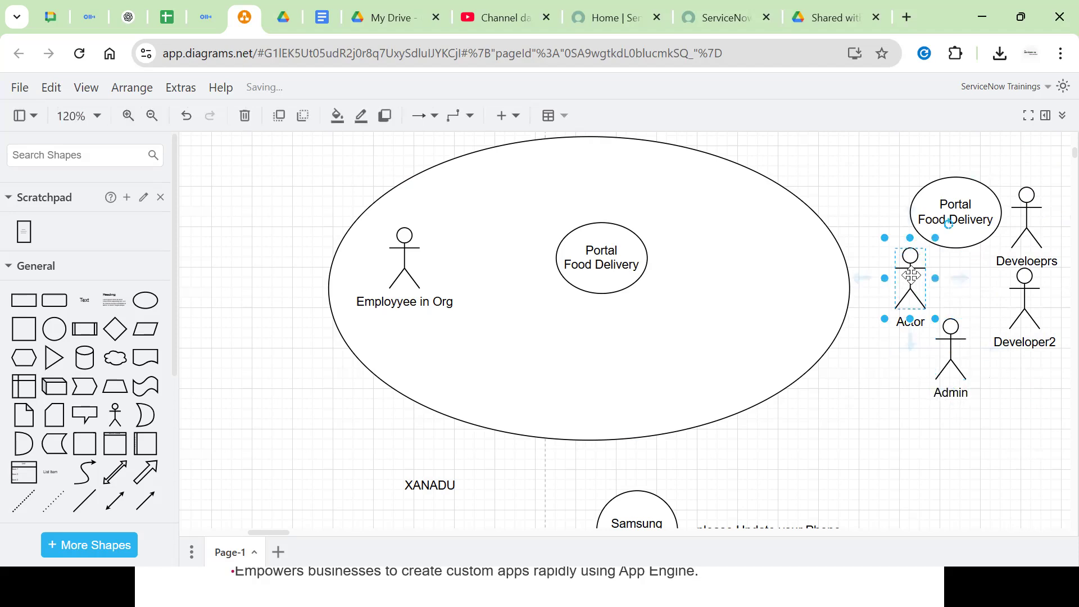
{"action": "left_click_drag", "start_coordinate": [911, 278], "coordinate": [876, 212]}
{"action": "double_click", "coordinate": [875, 212]}
{"action": "type", "text": "HelpDesk"}
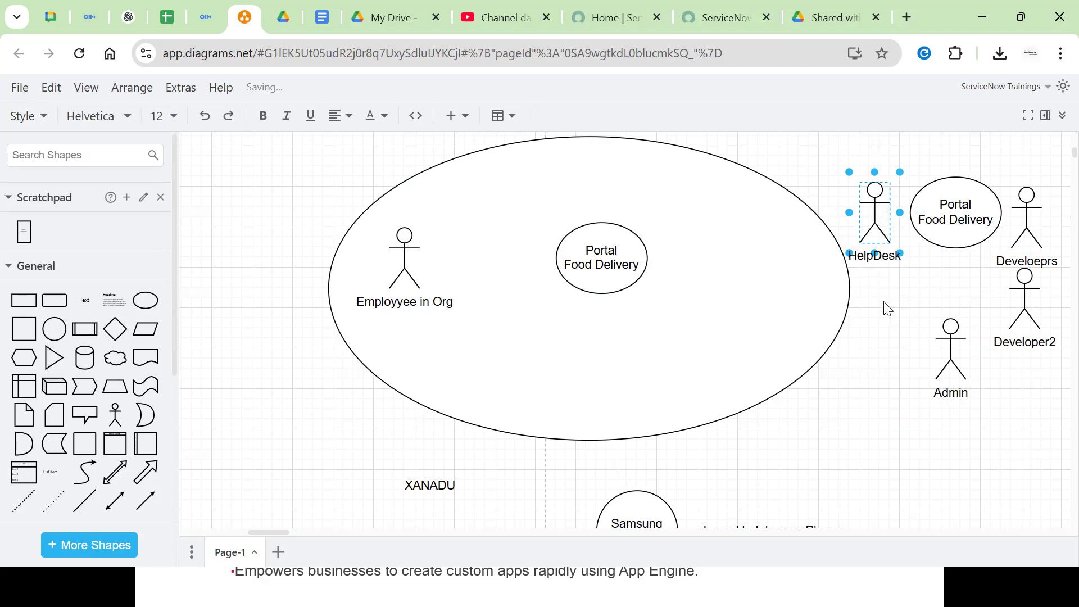
{"action": "left_click", "coordinate": [874, 211]}
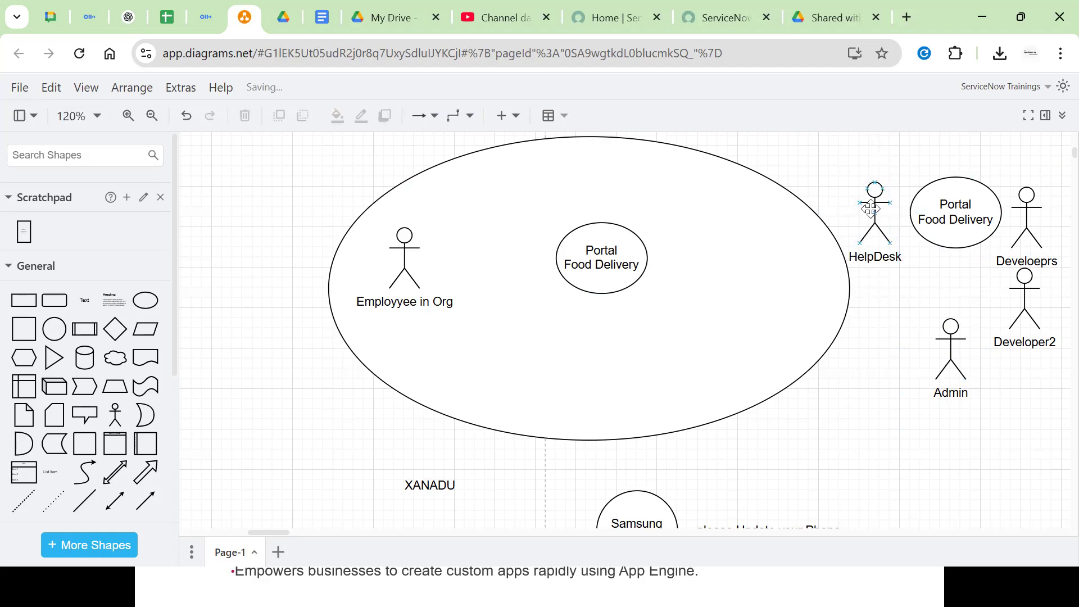
Place a copy of the HelpDesk actor below the original and move the Admin actor slightly down and right.
{"action": "left_click_drag", "start_coordinate": [874, 209], "coordinate": [885, 311]}
{"action": "left_click", "coordinate": [937, 336]}
{"action": "left_click_drag", "start_coordinate": [937, 336], "coordinate": [978, 373]}
{"action": "left_click", "coordinate": [978, 216]}
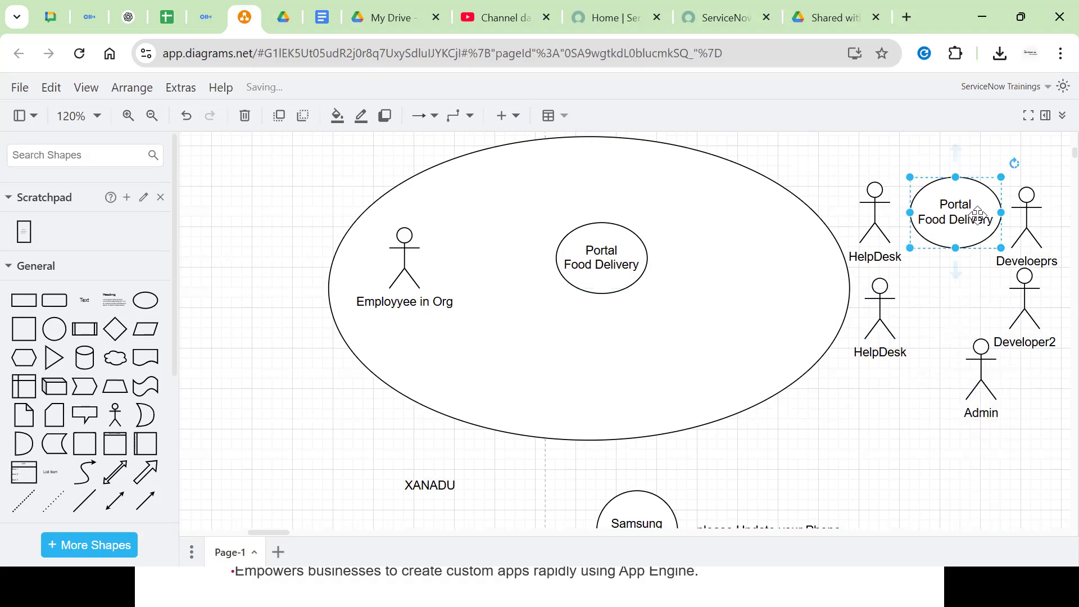
{"action": "left_click", "coordinate": [1026, 312]}
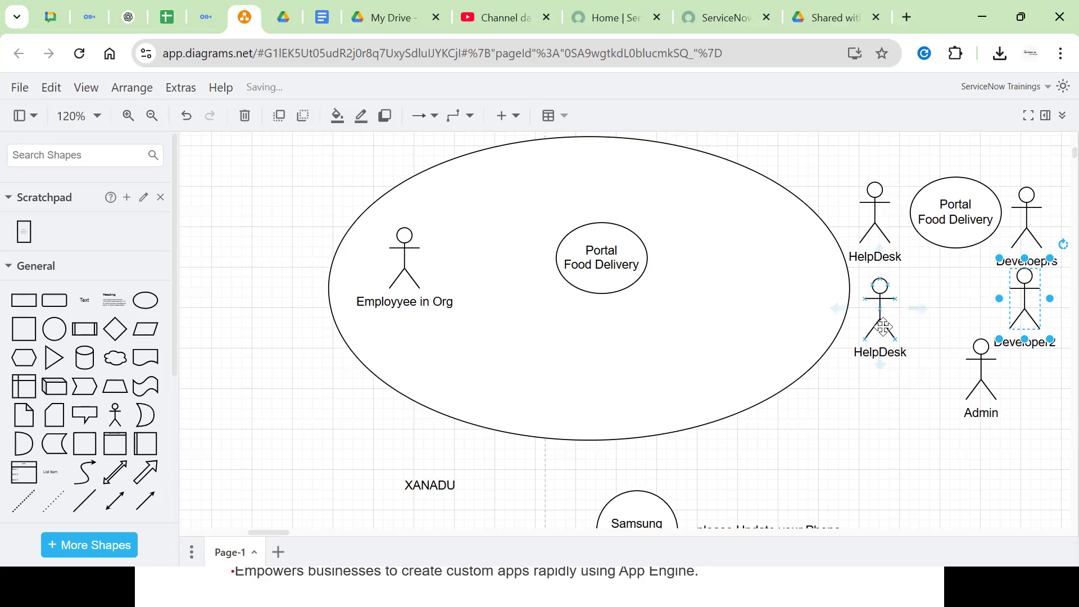
Connect the lower HelpDesk actor to the upper HelpDesk actor with an arrow.
{"action": "left_click", "coordinate": [880, 320]}
{"action": "left_click", "coordinate": [877, 244]}
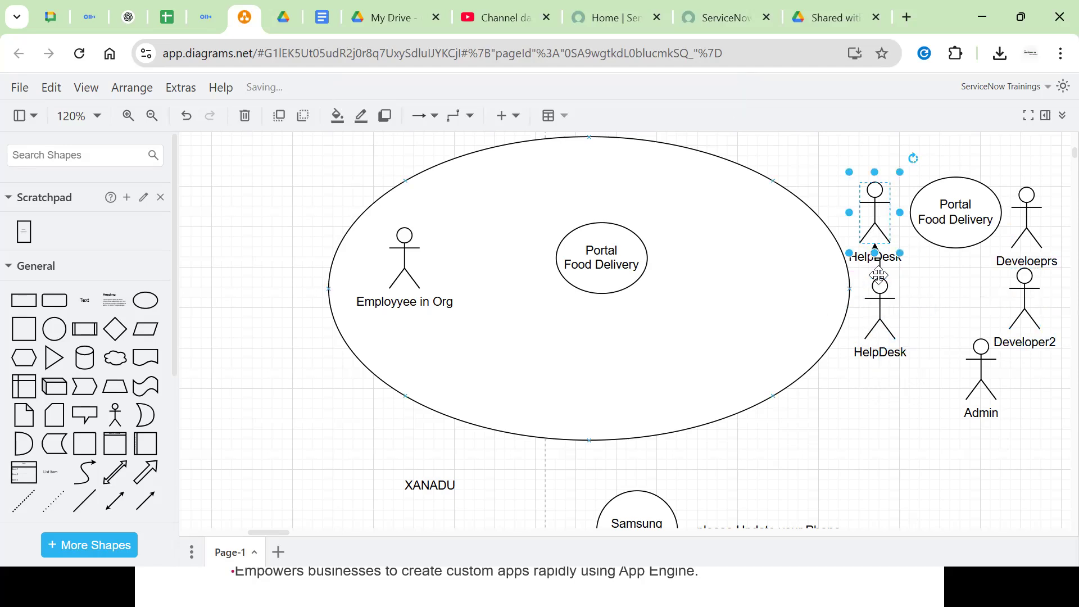
{"action": "left_click", "coordinate": [897, 413]}
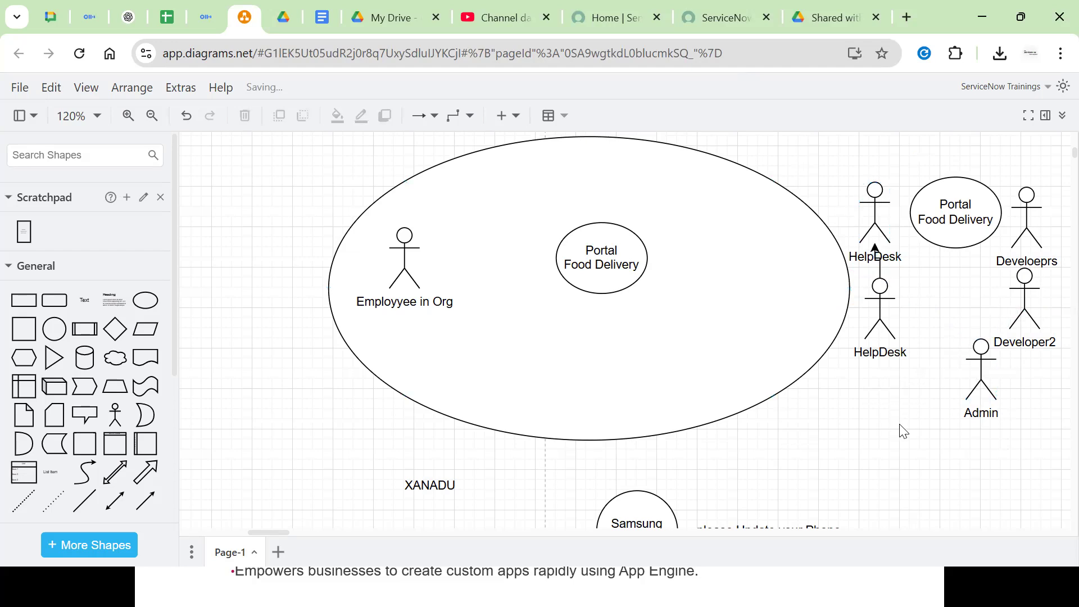
Place a copy of the Admin actor to its right and label the copy "Tester".
{"action": "left_click", "coordinate": [982, 383]}
{"action": "left_click_drag", "start_coordinate": [983, 382], "coordinate": [1039, 395]}
{"action": "double_click", "coordinate": [1038, 394]}
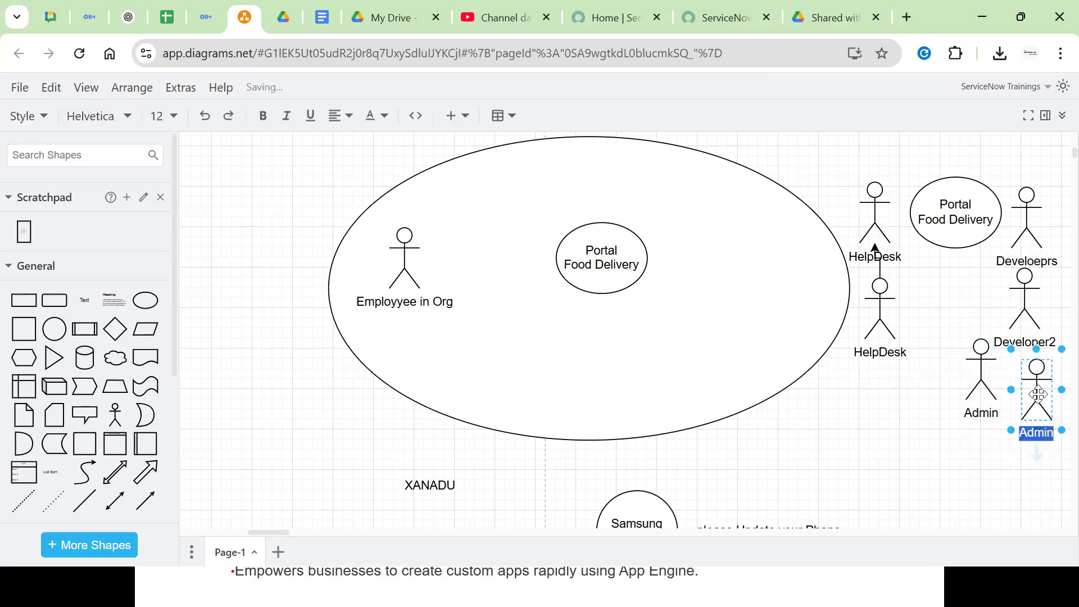
{"action": "type", "text": "Tester"}
{"action": "left_click", "coordinate": [884, 451]}
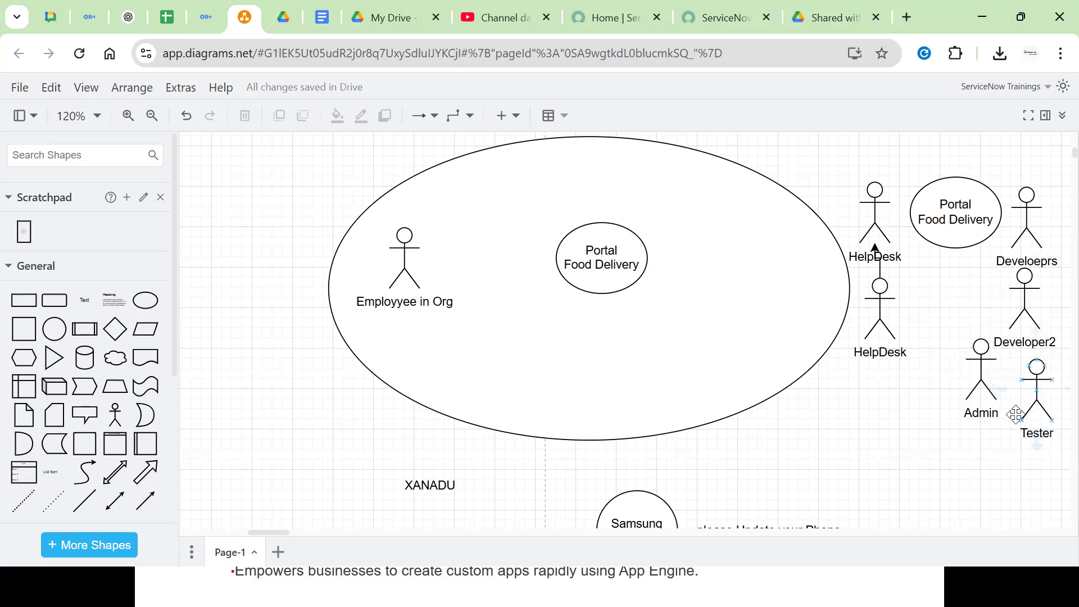
{"action": "left_click", "coordinate": [1038, 406]}
{"action": "left_click", "coordinate": [1025, 303]}
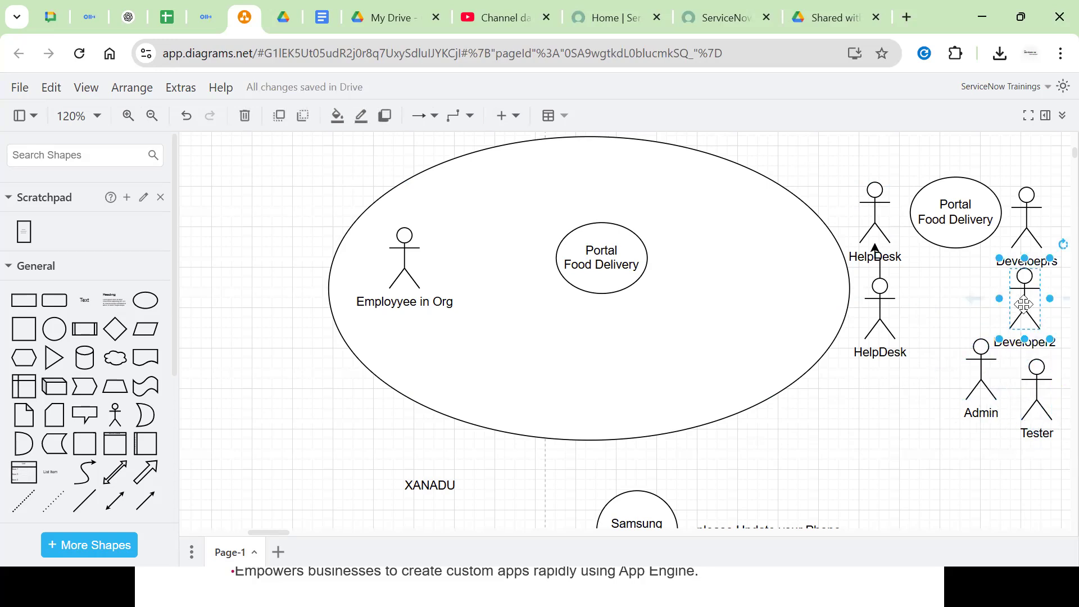
{"action": "left_click", "coordinate": [1032, 220]}
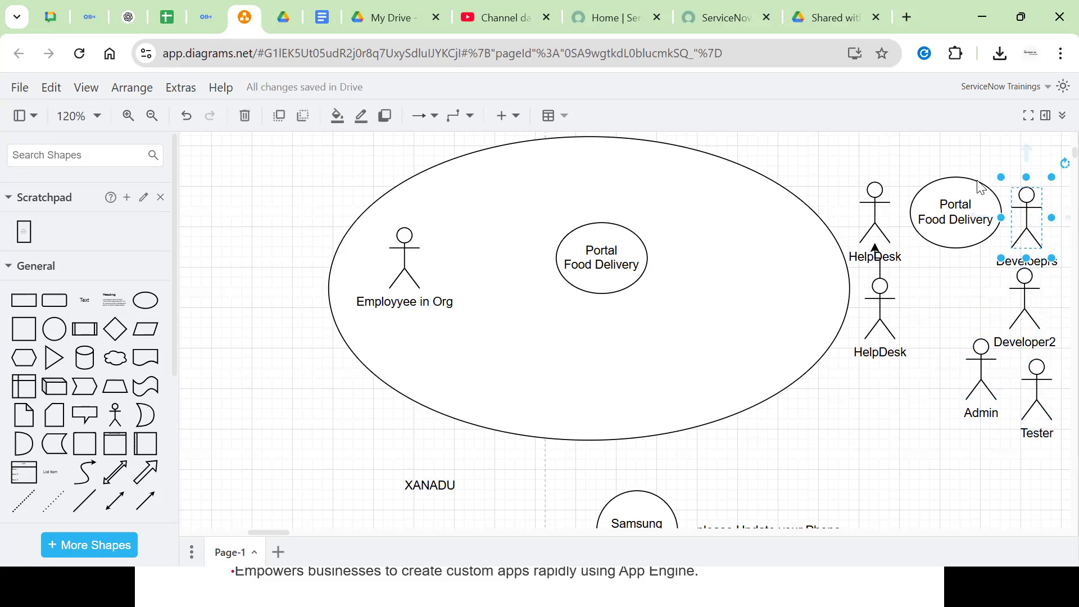
{"action": "left_click", "coordinate": [942, 164]}
{"action": "left_click_drag", "start_coordinate": [914, 420], "coordinate": [860, 440]}
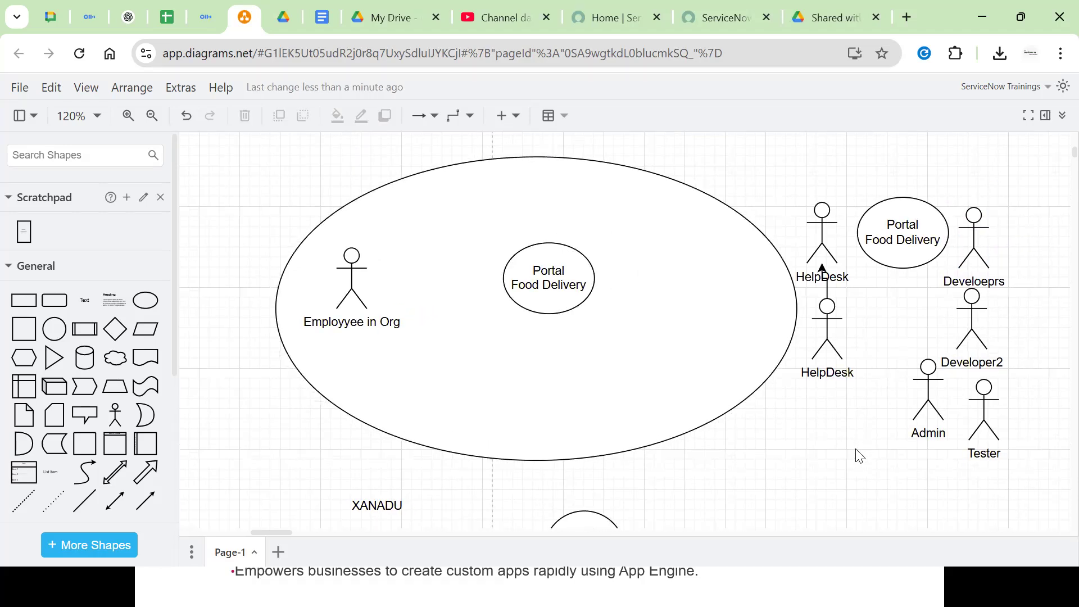
{"action": "left_click", "coordinate": [957, 342]}
{"action": "left_click", "coordinate": [968, 251]}
{"action": "left_click", "coordinate": [1023, 274]}
{"action": "left_click", "coordinate": [352, 295]}
{"action": "left_click", "coordinate": [538, 285]}
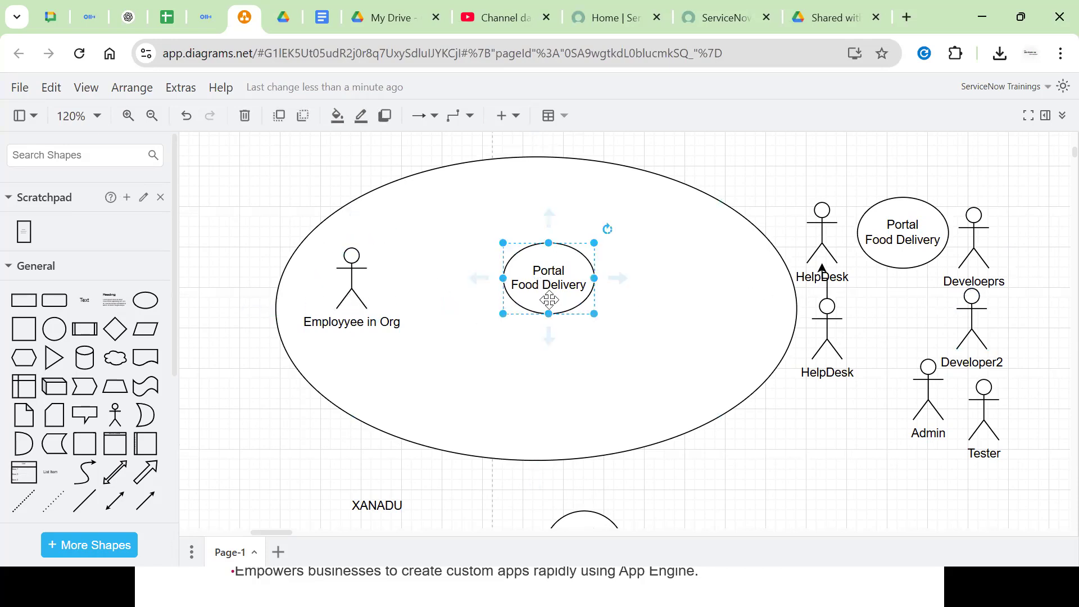
{"action": "left_click", "coordinate": [352, 271]}
{"action": "left_click", "coordinate": [539, 276]}
{"action": "left_click", "coordinate": [877, 225]}
{"action": "left_click", "coordinate": [354, 294]}
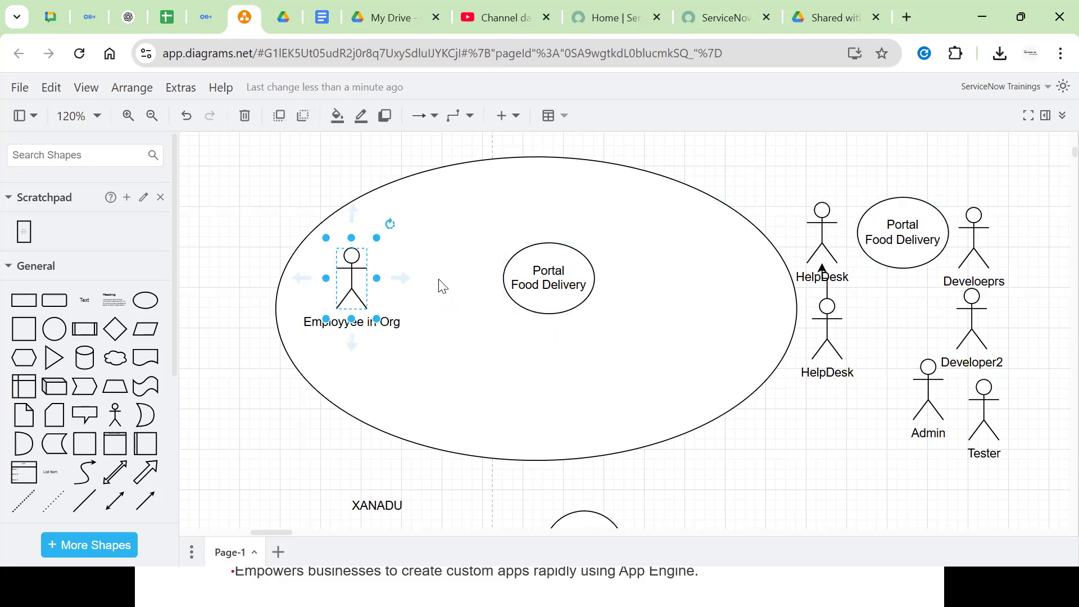
{"action": "left_click", "coordinate": [346, 293]}
{"action": "left_click", "coordinate": [345, 293]}
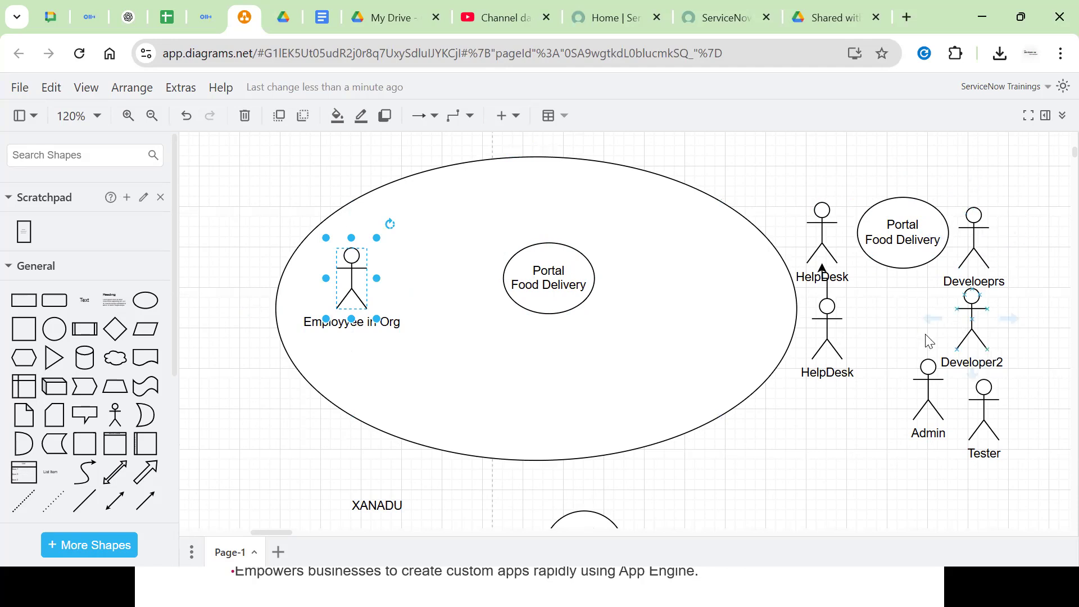
{"action": "left_click", "coordinate": [822, 236]}
{"action": "left_click", "coordinate": [735, 152]}
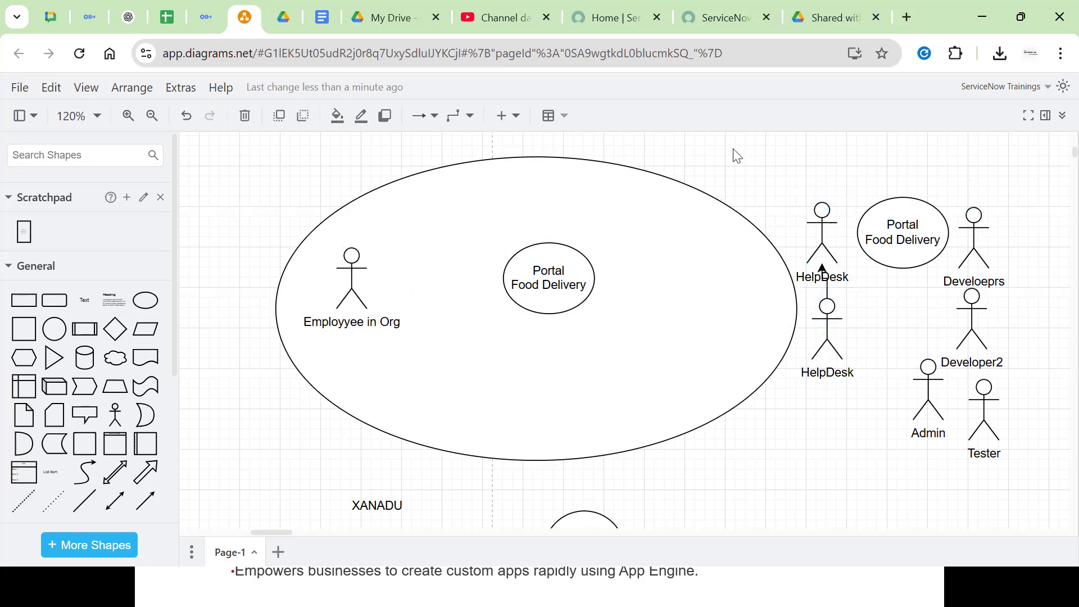
Draw a connector arrow from the employee actor to the upper HelpDesk actor outside the large ellipse.
{"action": "left_click", "coordinate": [353, 275]}
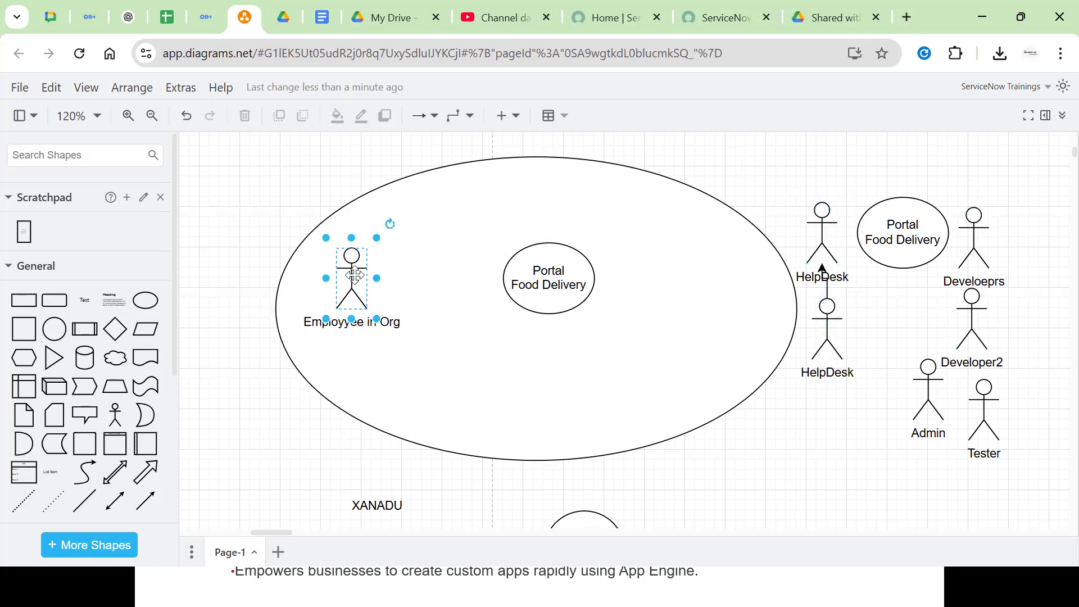
{"action": "left_click_drag", "start_coordinate": [535, 227], "coordinate": [825, 222]}
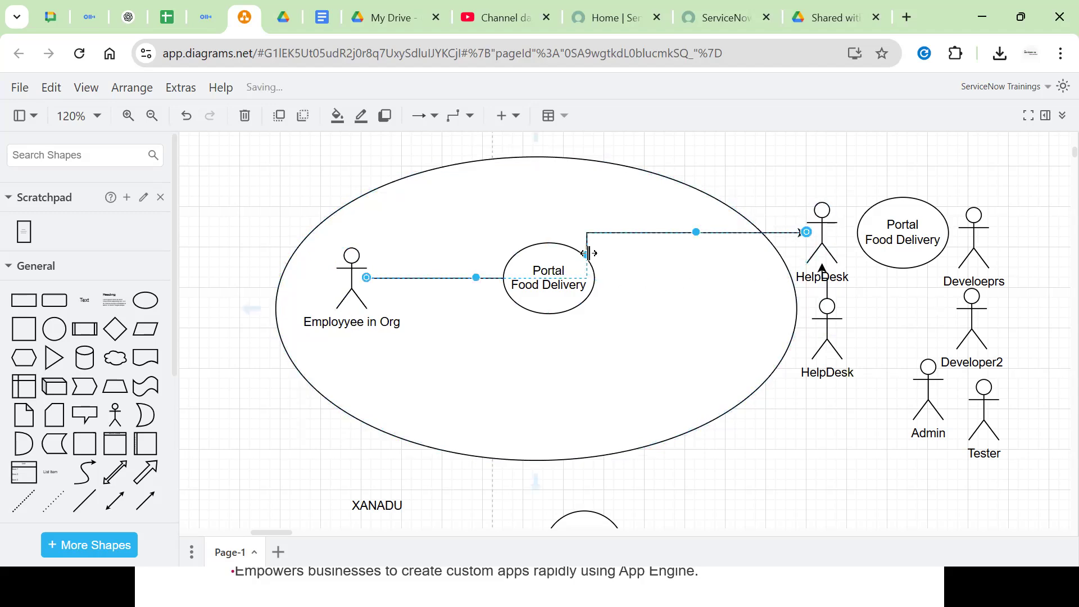
Reroute the employee-to-HelpDesk connector clear of the inner portal ellipse and move that Portal Food Delivery ellipse slightly down and right.
{"action": "left_click_drag", "start_coordinate": [589, 253], "coordinate": [441, 151]}
{"action": "left_click", "coordinate": [804, 450]}
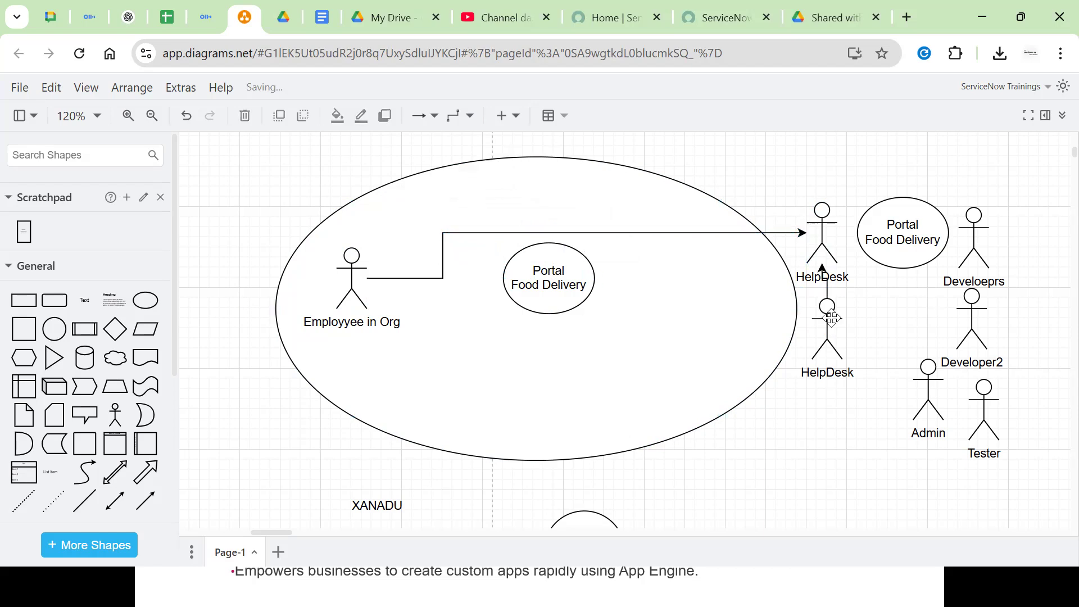
{"action": "left_click", "coordinate": [538, 284]}
{"action": "left_click_drag", "start_coordinate": [562, 288], "coordinate": [582, 303]}
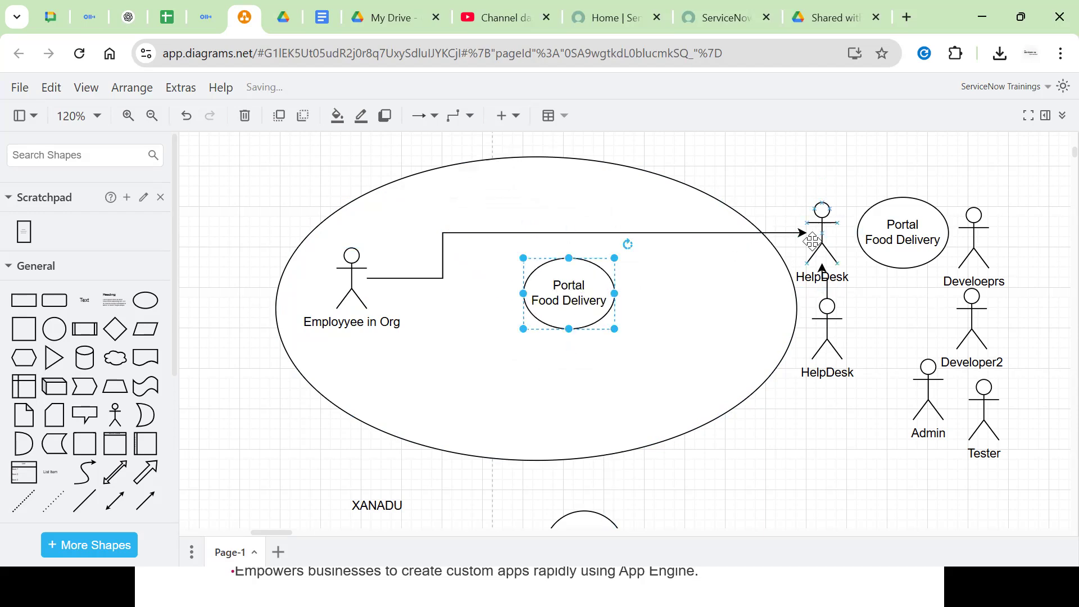
Raise the first segment of the employee-to-HelpDesk connector so it leaves from above the employee actor's head.
{"action": "left_click", "coordinate": [815, 239]}
{"action": "left_click", "coordinate": [573, 232]}
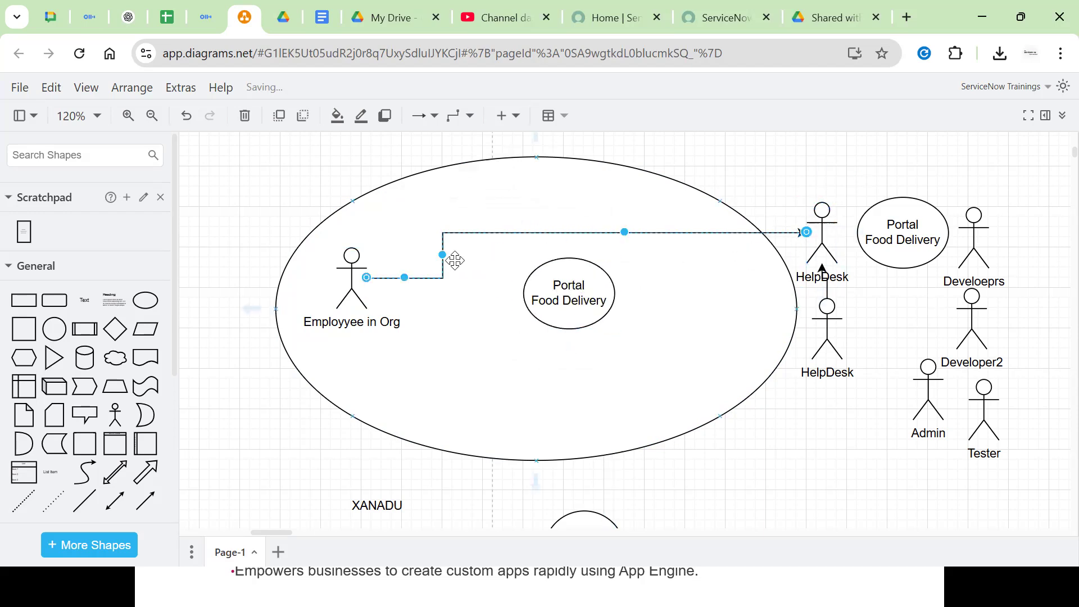
{"action": "left_click_drag", "start_coordinate": [404, 277], "coordinate": [403, 176]}
{"action": "left_click_drag", "start_coordinate": [407, 214], "coordinate": [406, 209]}
Draw a connector arrow from the upper HelpDesk actor to the edge of the large ellipse.
{"action": "left_click", "coordinate": [818, 244]}
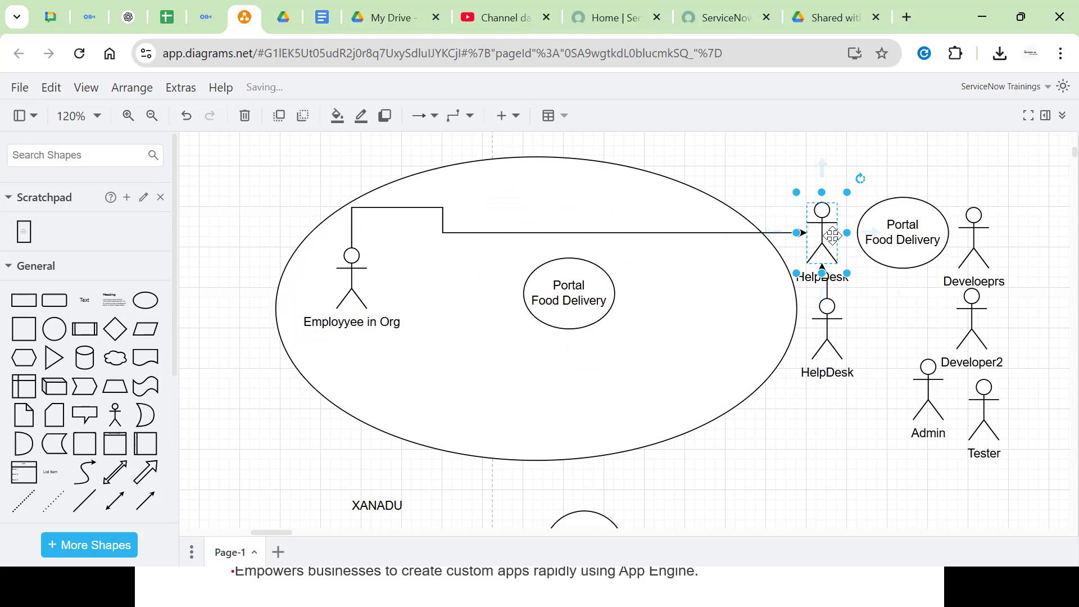
{"action": "left_click_drag", "start_coordinate": [824, 168], "coordinate": [825, 157]}
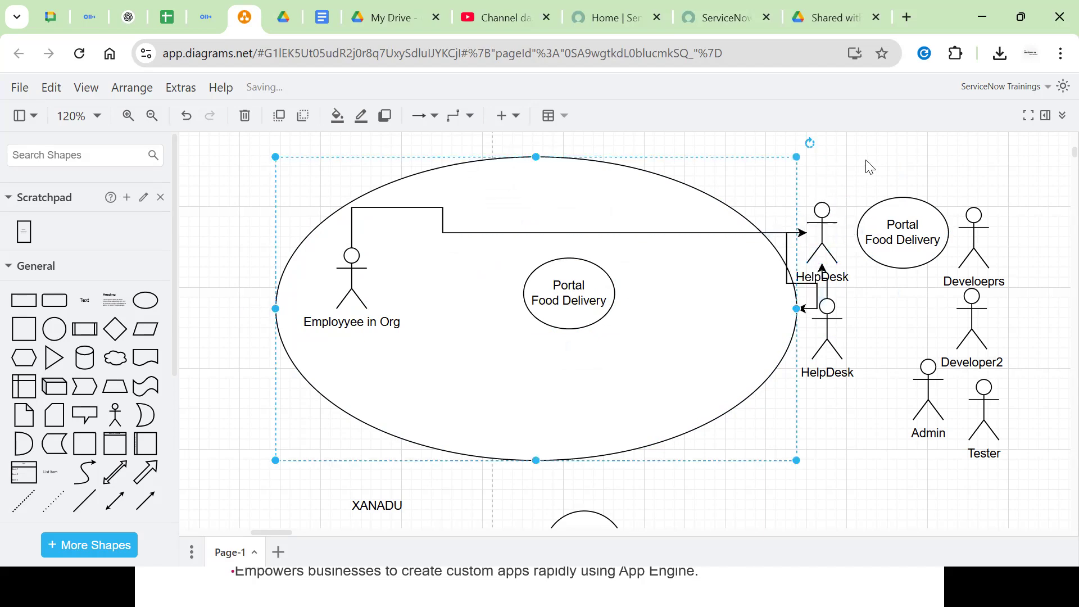
{"action": "left_click", "coordinate": [868, 161]}
Draw an arrow straight up from the upper HelpDesk actor to a new text label reading "INC445457".
{"action": "left_click", "coordinate": [821, 229]}
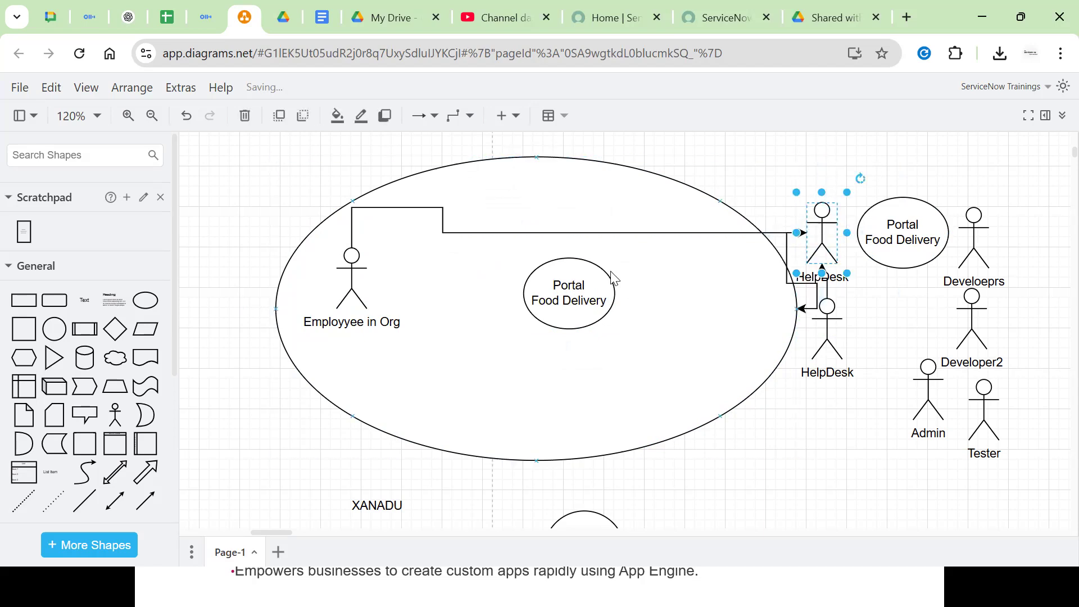
{"action": "left_click", "coordinate": [360, 292]}
{"action": "scroll", "coordinate": [701, 376], "scroll_direction": "up", "scroll_amount": 3}
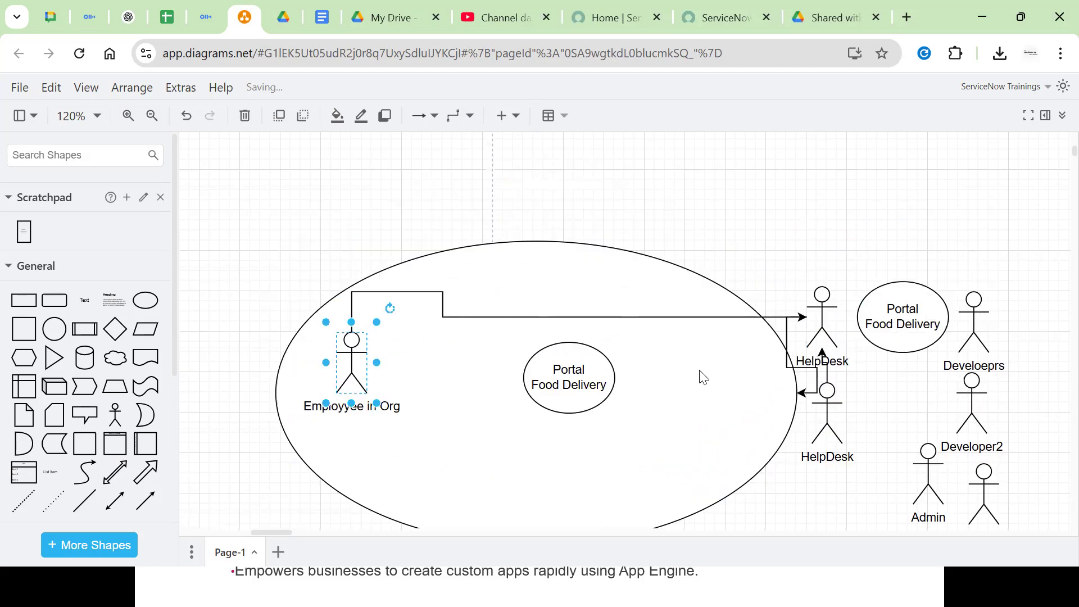
{"action": "left_click", "coordinate": [825, 303]}
{"action": "left_click_drag", "start_coordinate": [823, 252], "coordinate": [819, 218]}
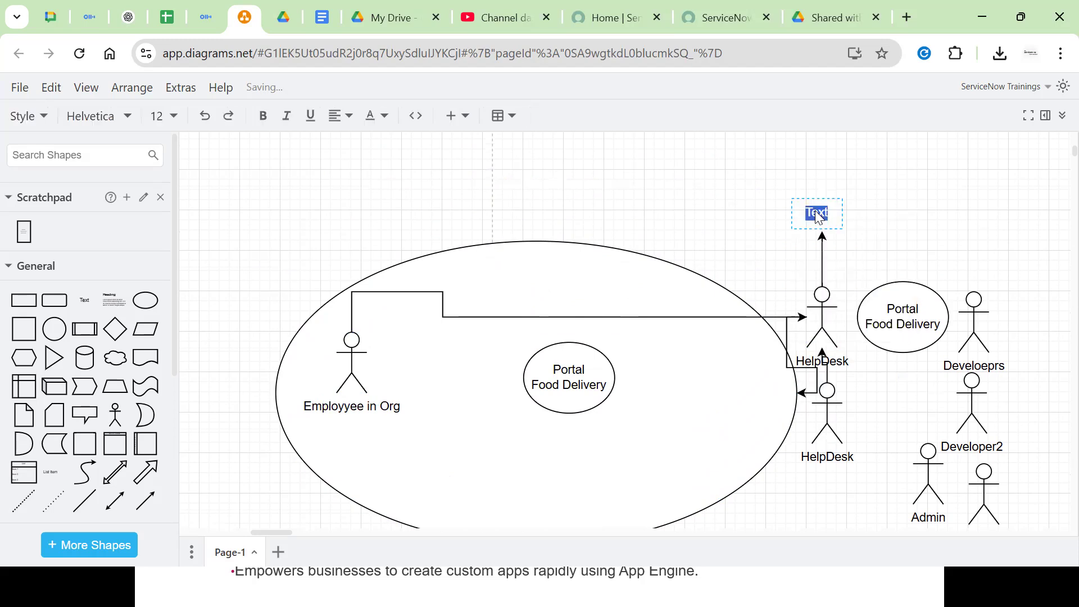
{"action": "type", "text": "INC445457"}
{"action": "left_click", "coordinate": [910, 219]}
{"action": "left_click", "coordinate": [806, 219]}
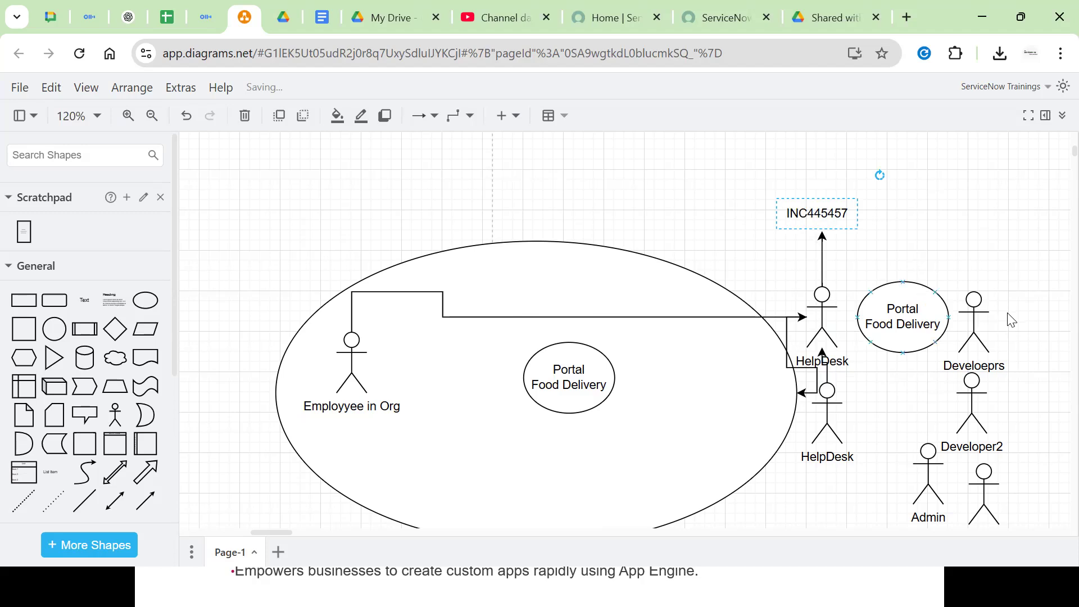
{"action": "left_click", "coordinate": [1018, 290]}
{"action": "scroll", "coordinate": [1019, 291], "scroll_direction": "down", "scroll_amount": 3}
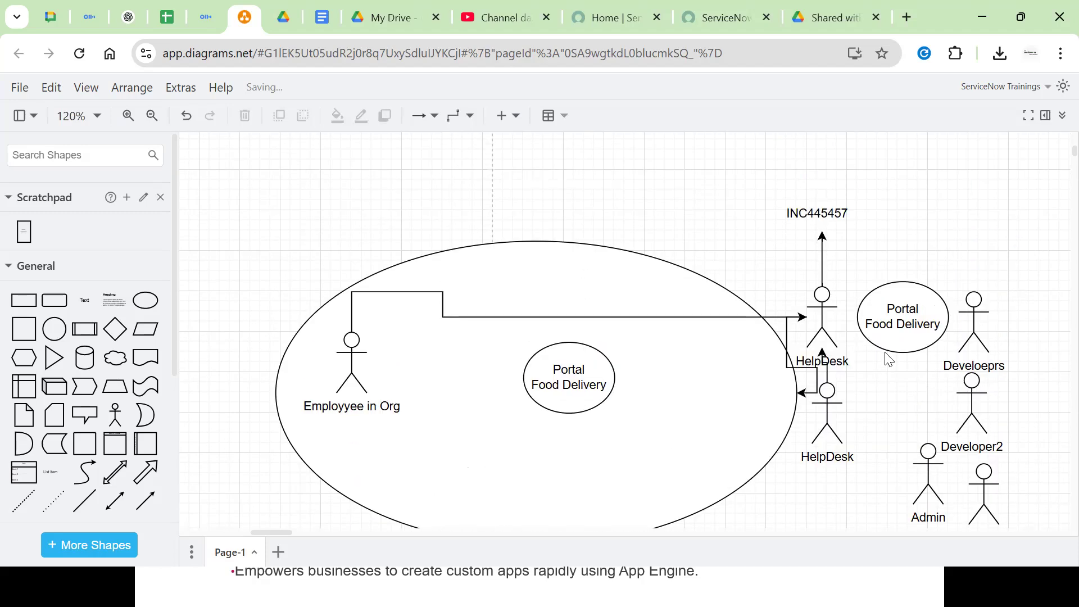
{"action": "left_click", "coordinate": [926, 472]}
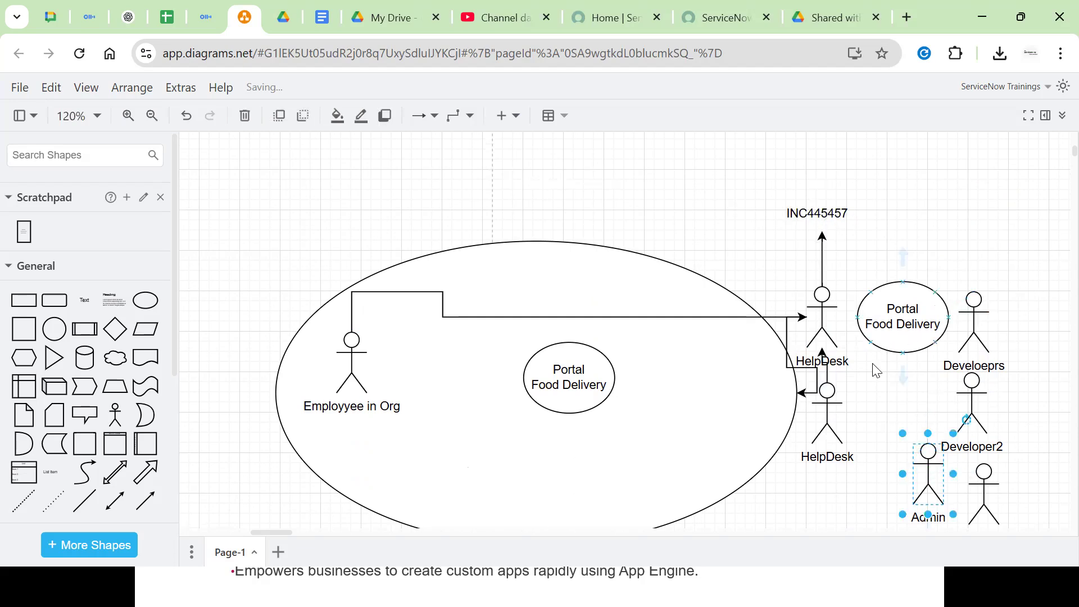
{"action": "left_click", "coordinate": [898, 337]}
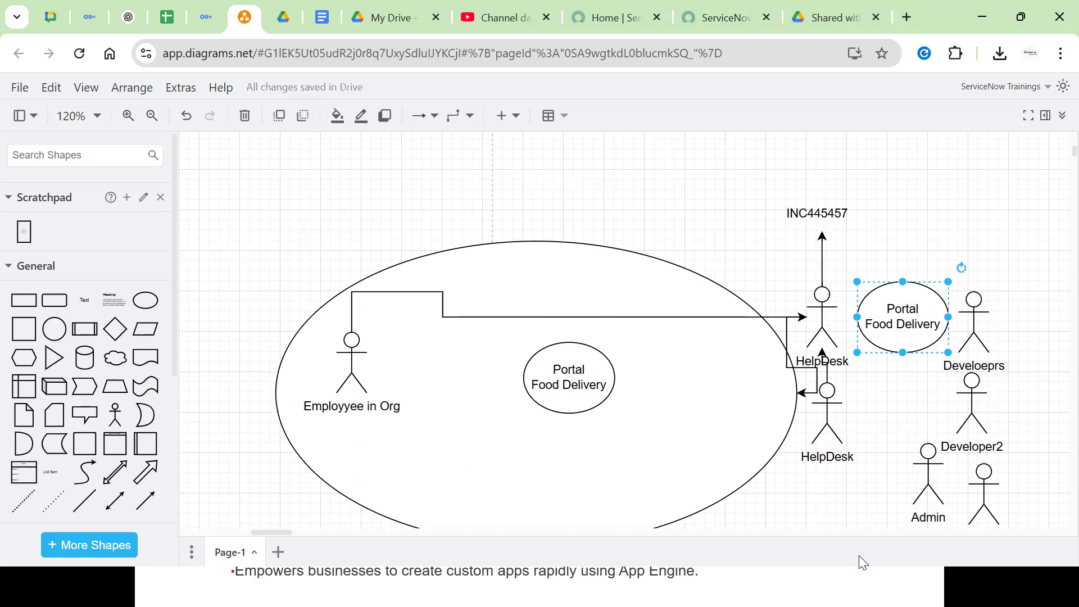
Connect the INC445457 label to the first developer actor beside the outer portal ellipse with an arrow.
{"action": "left_click", "coordinate": [807, 215]}
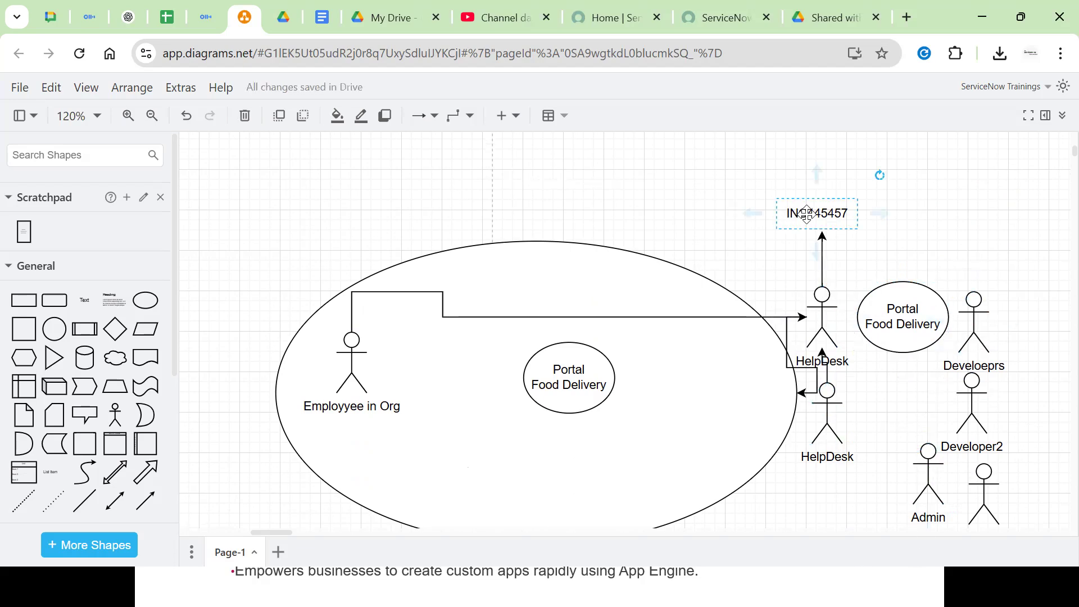
{"action": "left_click_drag", "start_coordinate": [880, 214], "coordinate": [958, 221]}
{"action": "left_click_drag", "start_coordinate": [982, 278], "coordinate": [973, 291]}
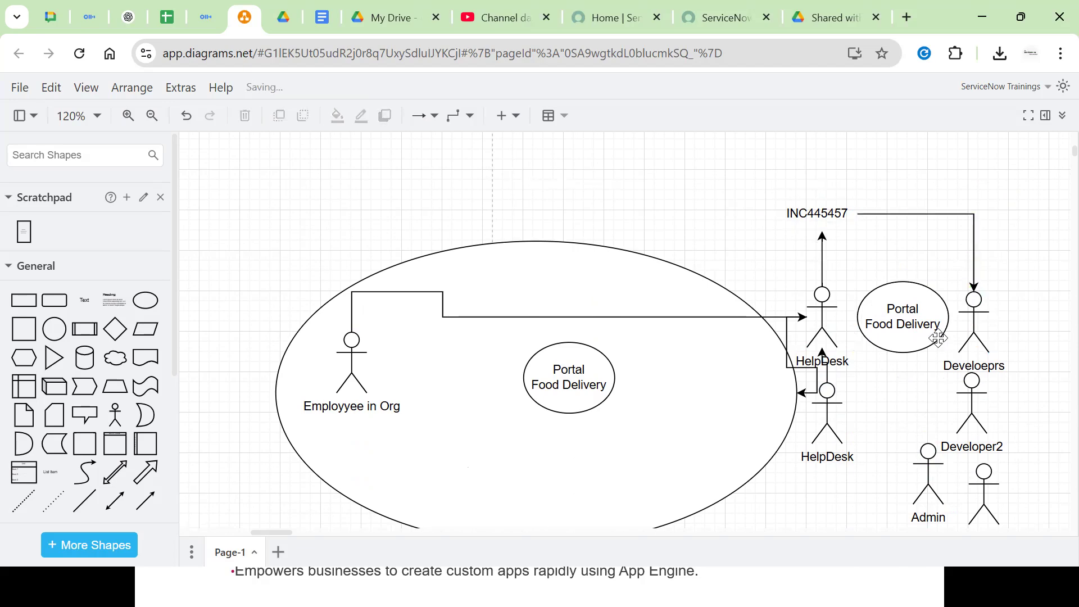
{"action": "left_click", "coordinate": [975, 323]}
{"action": "left_click", "coordinate": [905, 325]}
{"action": "left_click", "coordinate": [879, 214]}
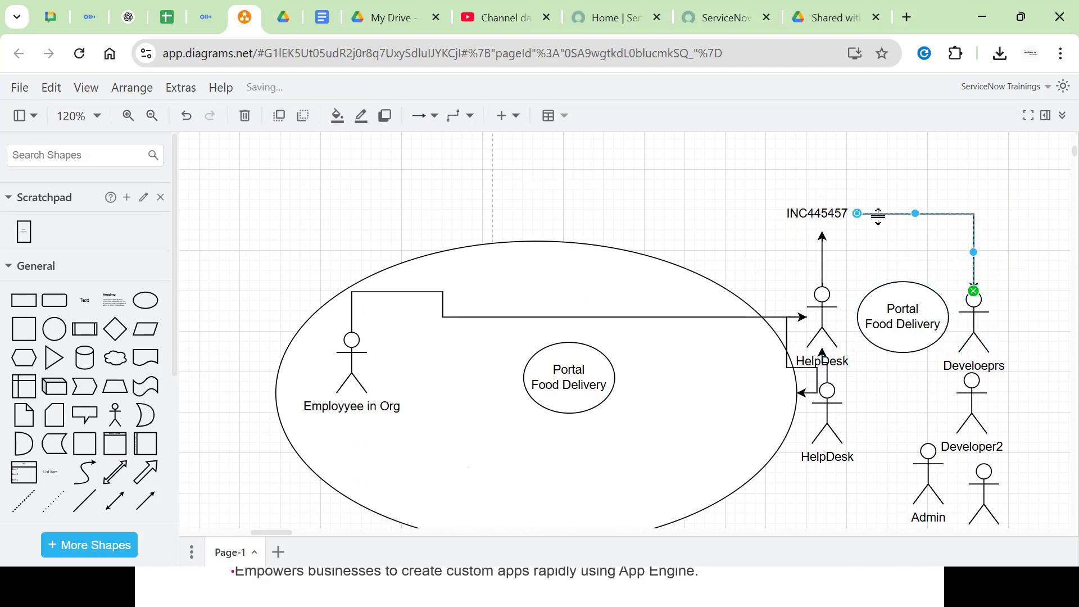
{"action": "left_click", "coordinate": [918, 310]}
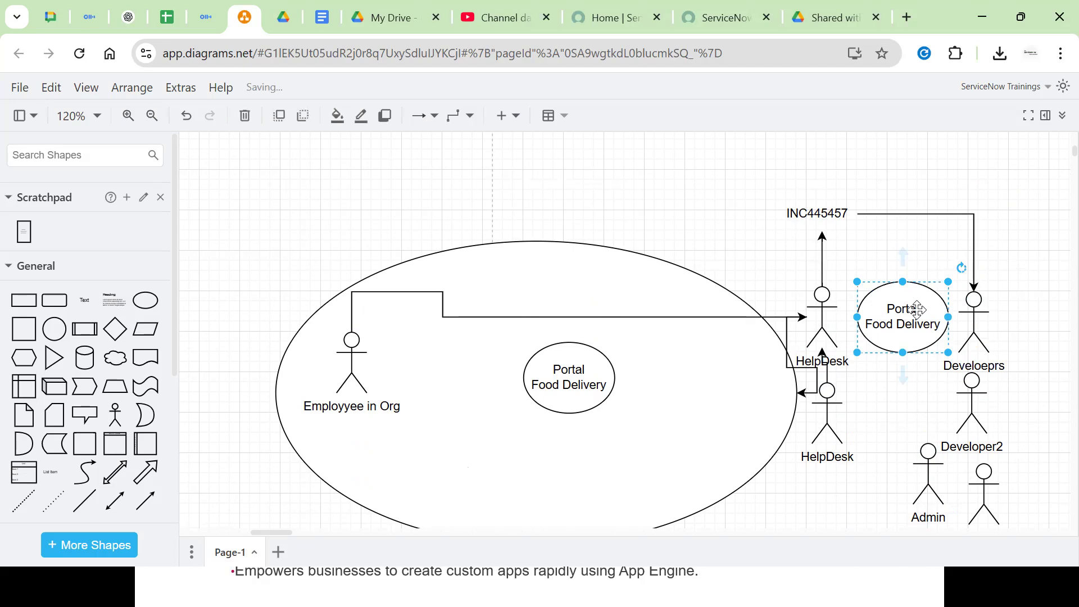
{"action": "left_click", "coordinate": [547, 387]}
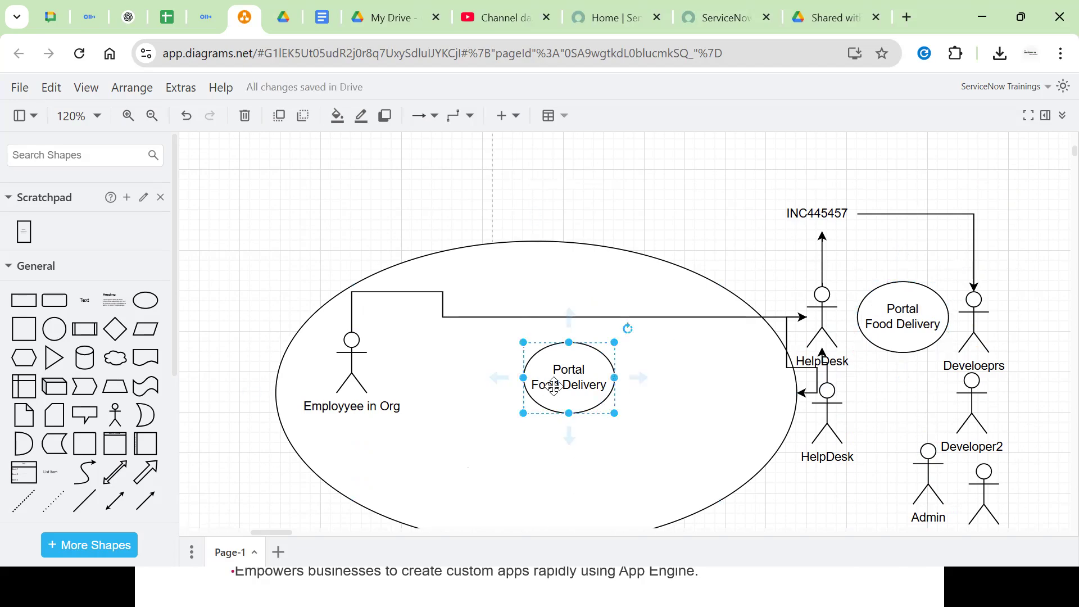
{"action": "left_click", "coordinate": [707, 238]}
{"action": "left_click", "coordinate": [883, 313]}
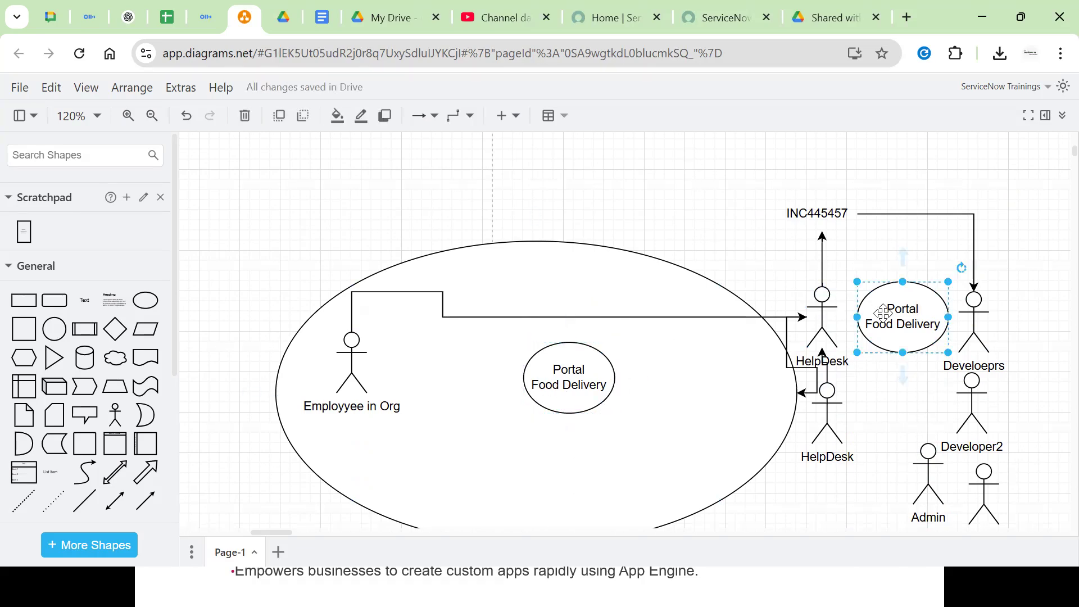
{"action": "left_click", "coordinate": [973, 342]}
{"action": "left_click", "coordinate": [887, 325]}
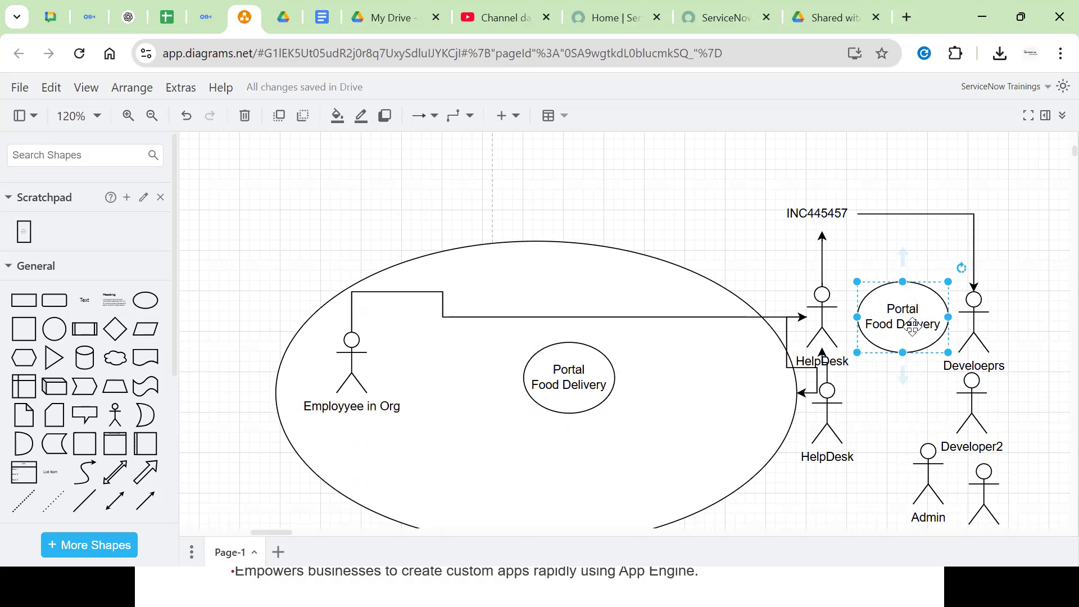
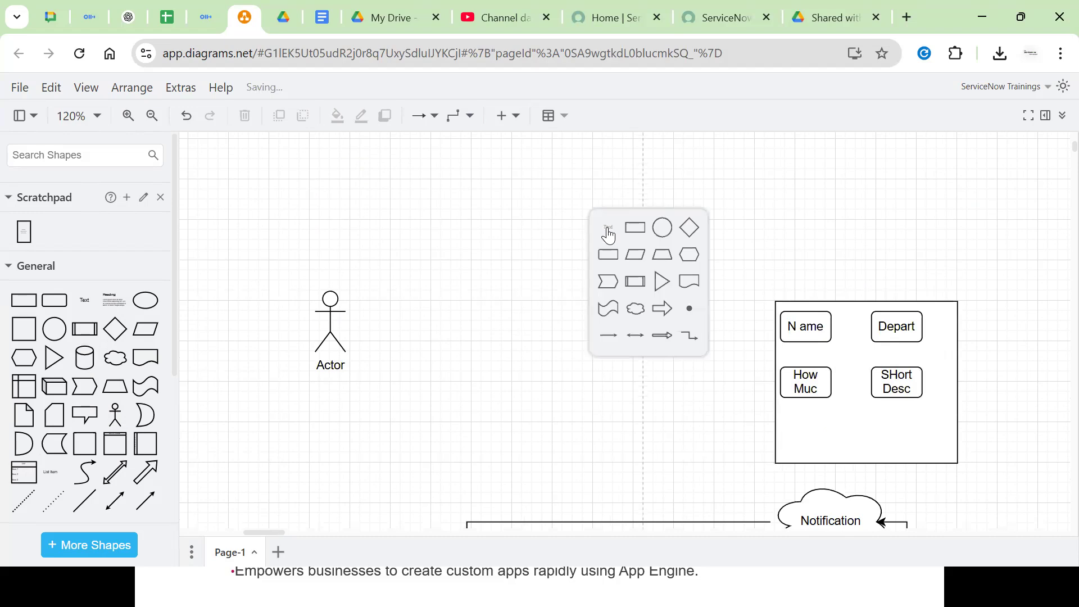
Label the new text shape in the empty area above and to the right of the lone actor "Cloud Kitchen".
{"action": "key", "text": "BackSpace"}
{"action": "type", "text": "Stockroom of Kita"}
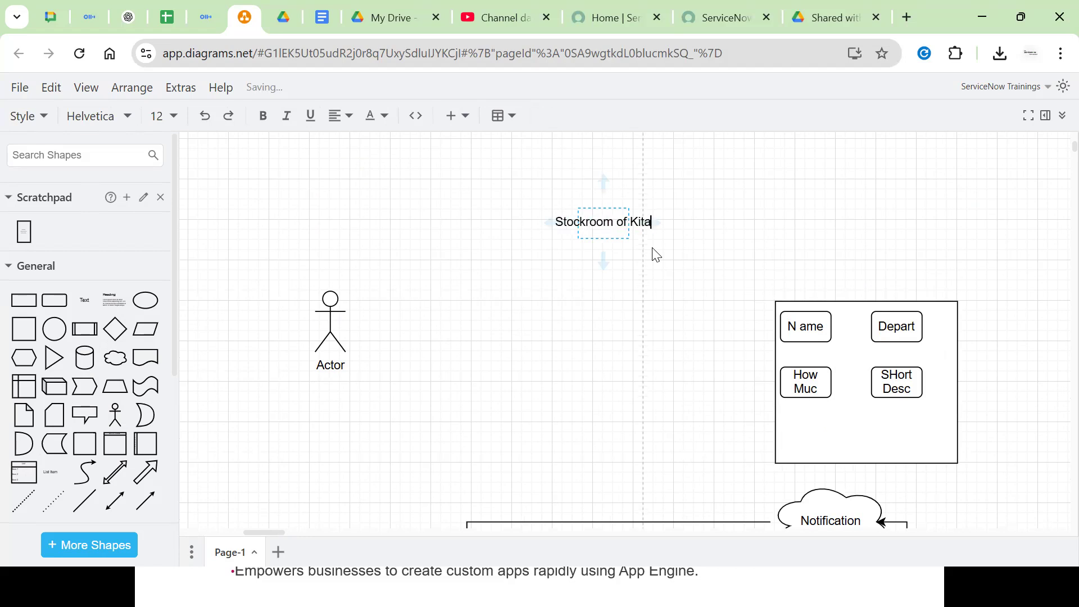
{"action": "key", "text": "BackSpace"}
{"action": "type", "text": "chem"}
{"action": "key", "text": "BackSpace"}
{"action": "type", "text": "n"}
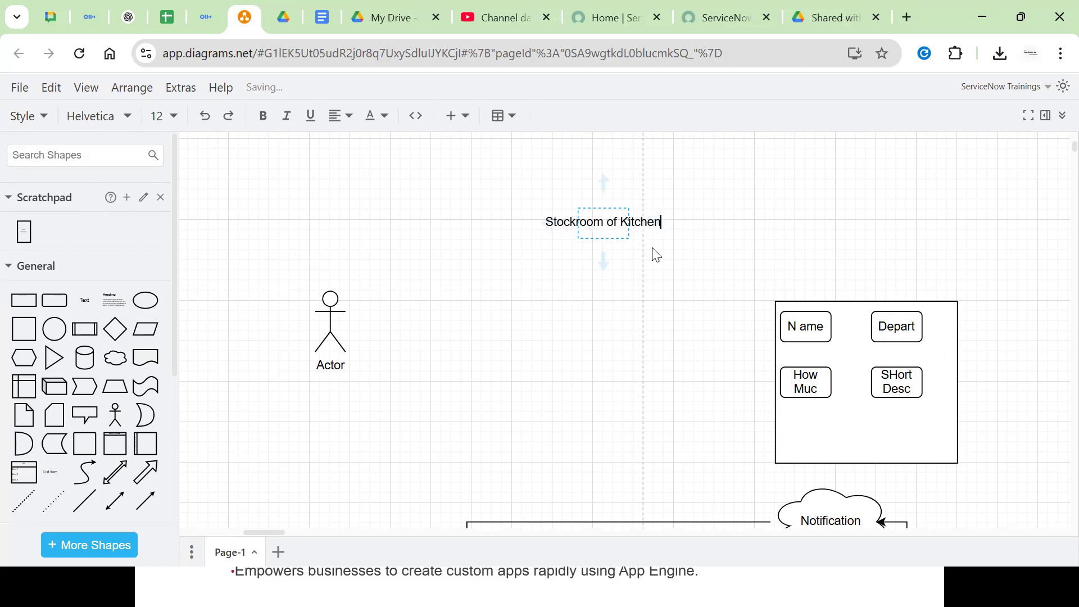
{"action": "key", "text": "Escape"}
{"action": "type", "text": "Cloud"}
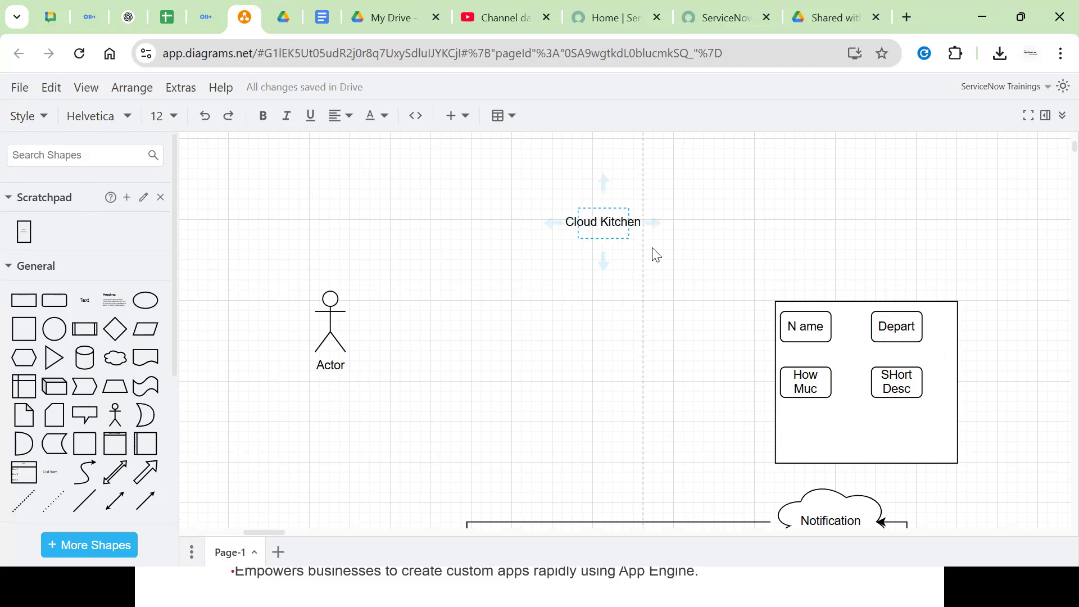
{"action": "left_click", "coordinate": [360, 382]}
Add the line "50 Biryani Packets" below "Cloud Kitchen" in the same text label.
{"action": "left_click", "coordinate": [337, 320]}
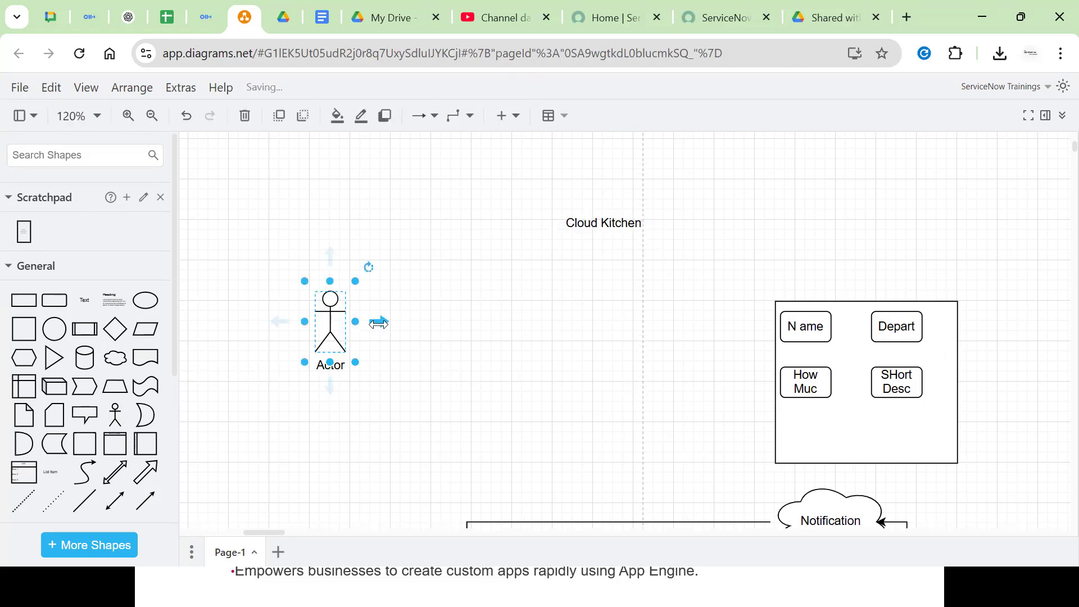
{"action": "left_click", "coordinate": [581, 268]}
{"action": "left_click", "coordinate": [605, 225]}
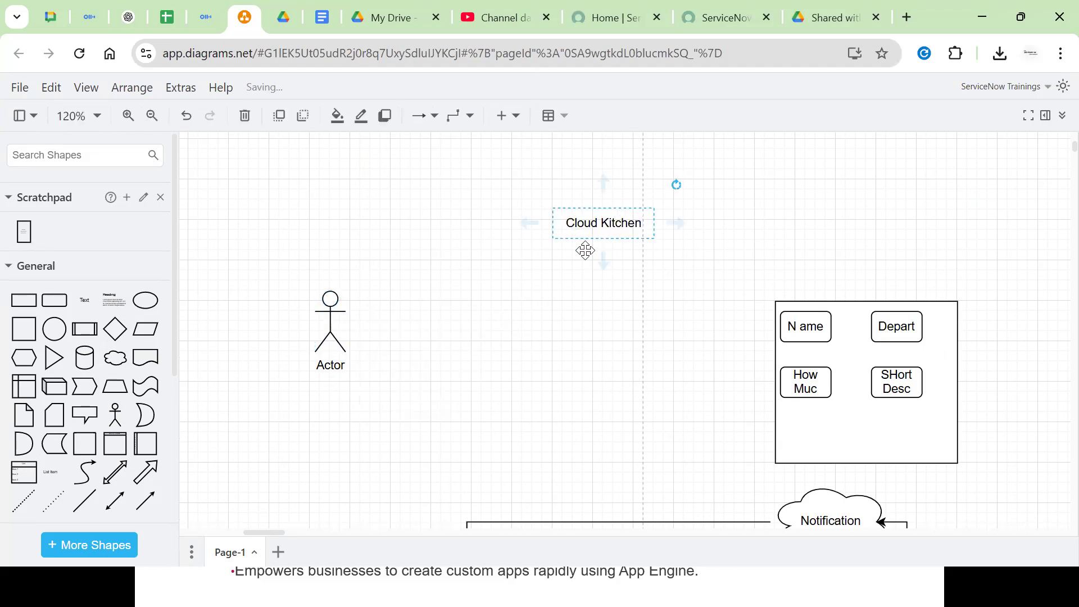
{"action": "double_click", "coordinate": [600, 227]}
{"action": "key", "text": "End"}
{"action": "key", "text": "Return"}
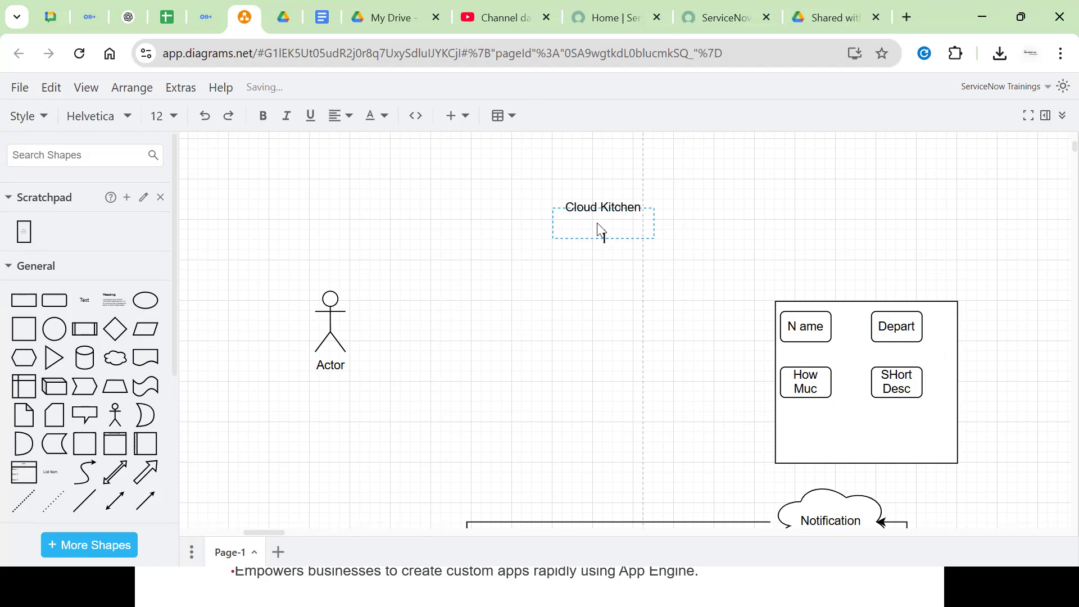
{"action": "type", "text": "50 Biryani Packets"}
{"action": "left_click", "coordinate": [442, 349]}
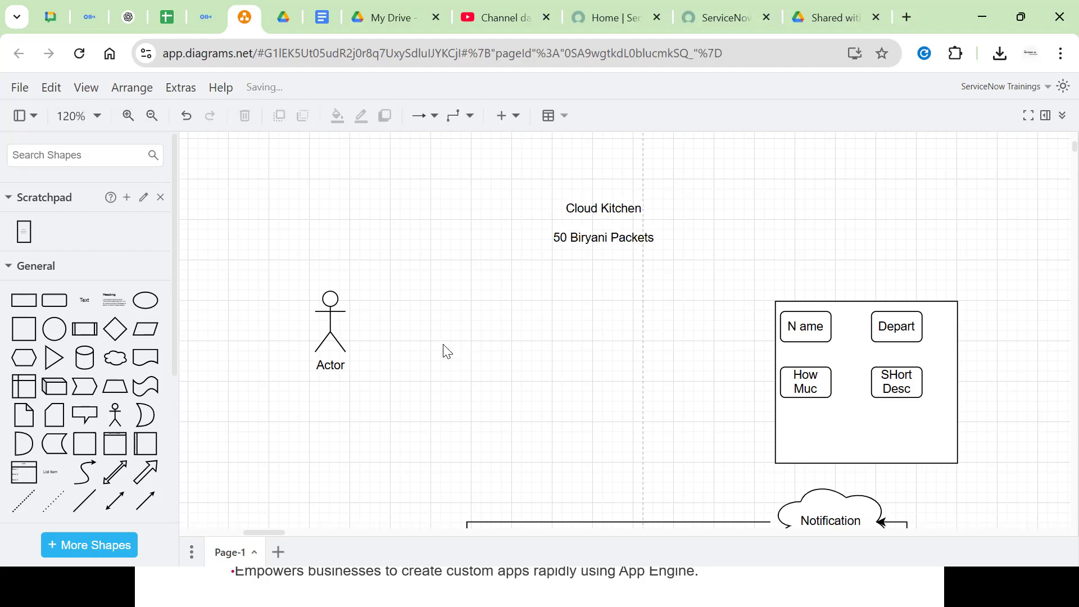
{"action": "left_click", "coordinate": [323, 335]}
{"action": "left_click", "coordinate": [376, 323]}
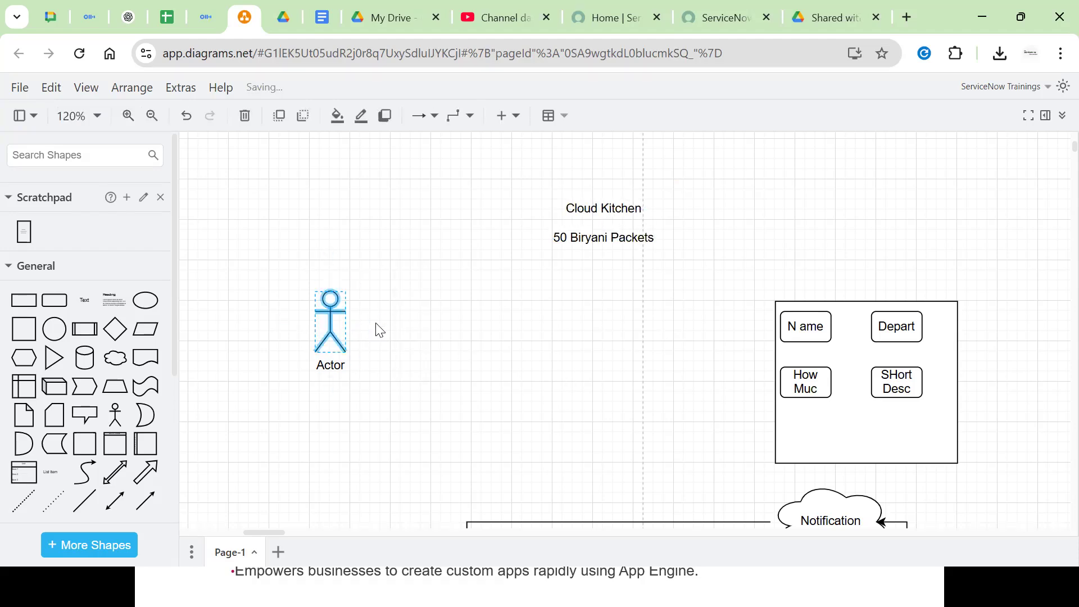
{"action": "left_click", "coordinate": [561, 331]}
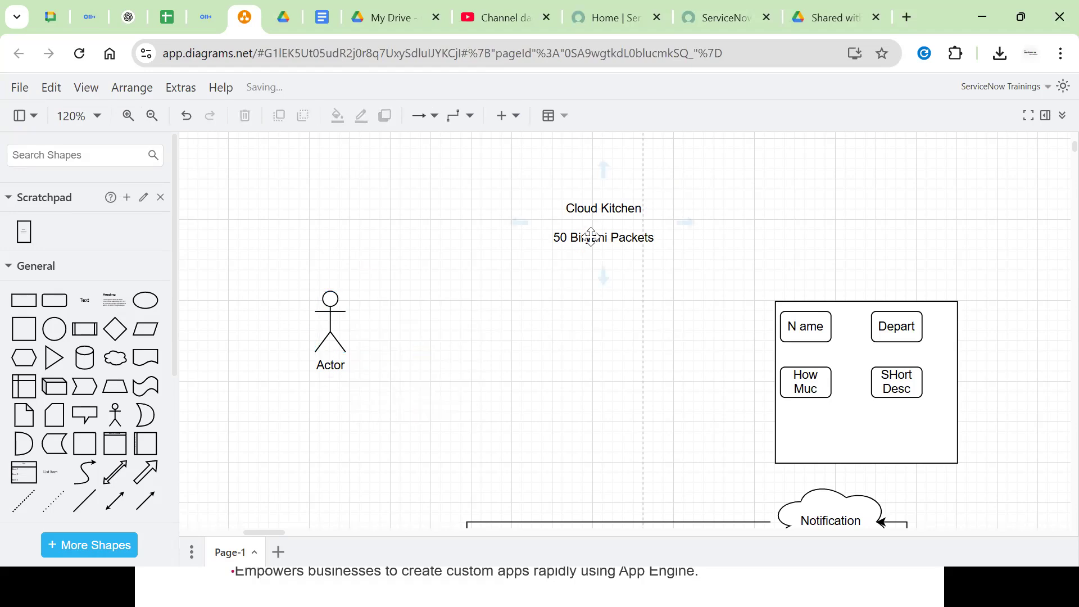
{"action": "left_click", "coordinate": [329, 306]}
{"action": "left_click", "coordinate": [609, 246]}
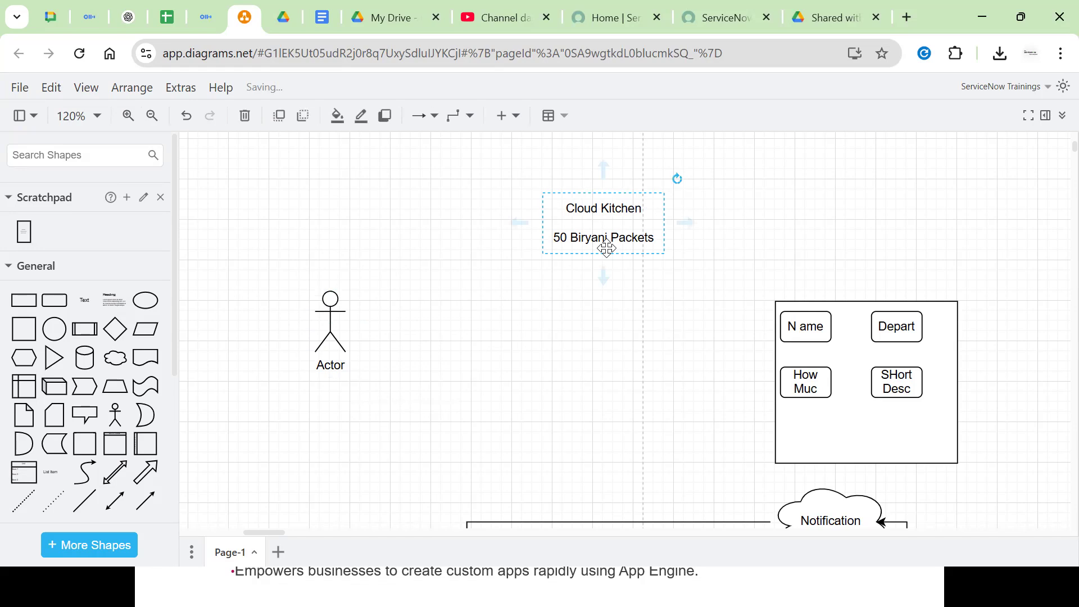
{"action": "left_click", "coordinate": [461, 362]}
{"action": "left_click", "coordinate": [335, 318]}
{"action": "left_click", "coordinate": [359, 233]}
{"action": "left_click", "coordinate": [327, 331]}
Set the number of biryani packets in the Cloud Kitchen label to 0.
{"action": "double_click", "coordinate": [622, 238]}
{"action": "left_click", "coordinate": [565, 245]}
{"action": "double_click", "coordinate": [562, 240]}
{"action": "double_click", "coordinate": [562, 240]}
{"action": "key", "text": "Delete"}
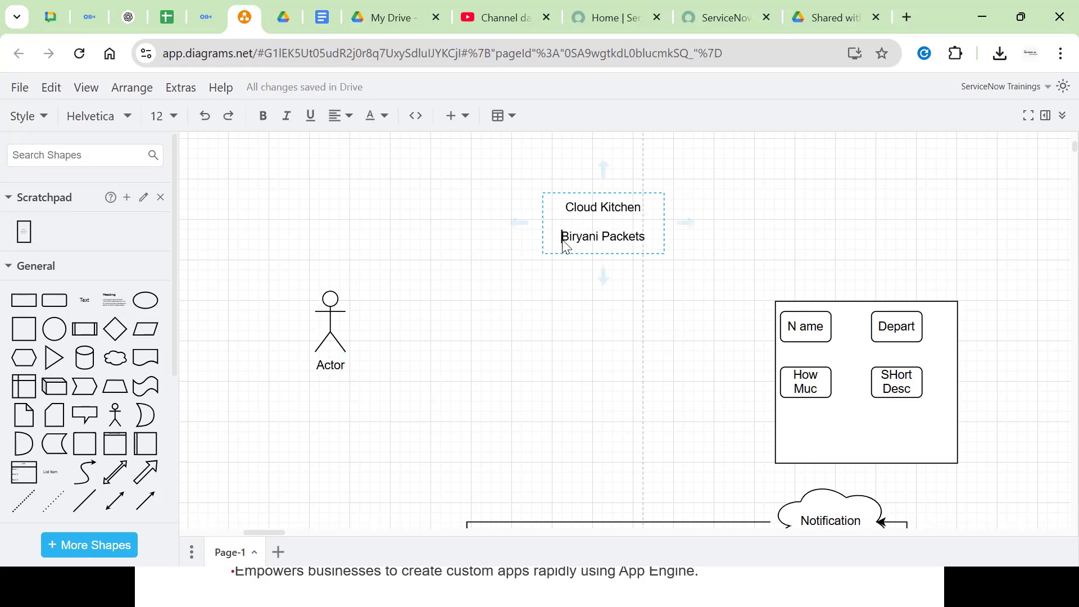
{"action": "type", "text": "0"}
{"action": "left_click", "coordinate": [542, 345]}
Rename the lone actor beside the Cloud Kitchen label to "New User".
{"action": "left_click", "coordinate": [337, 332]}
{"action": "double_click", "coordinate": [336, 334]}
{"action": "type", "text": "New User"}
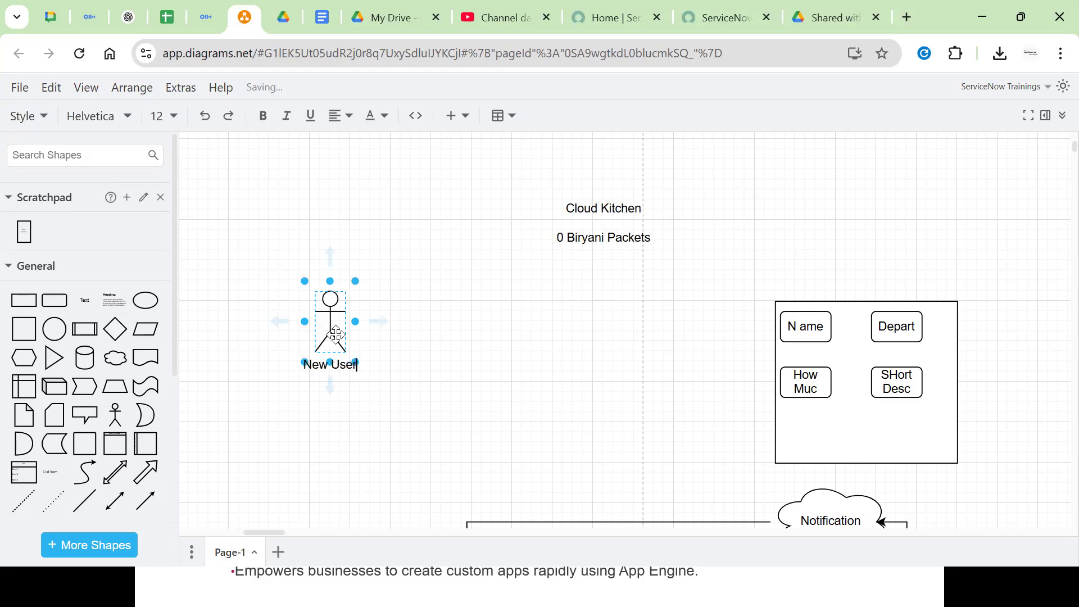
Draw a connector arrow from the New User actor to the underside of the Cloud Kitchen label.
{"action": "left_click", "coordinate": [339, 337]}
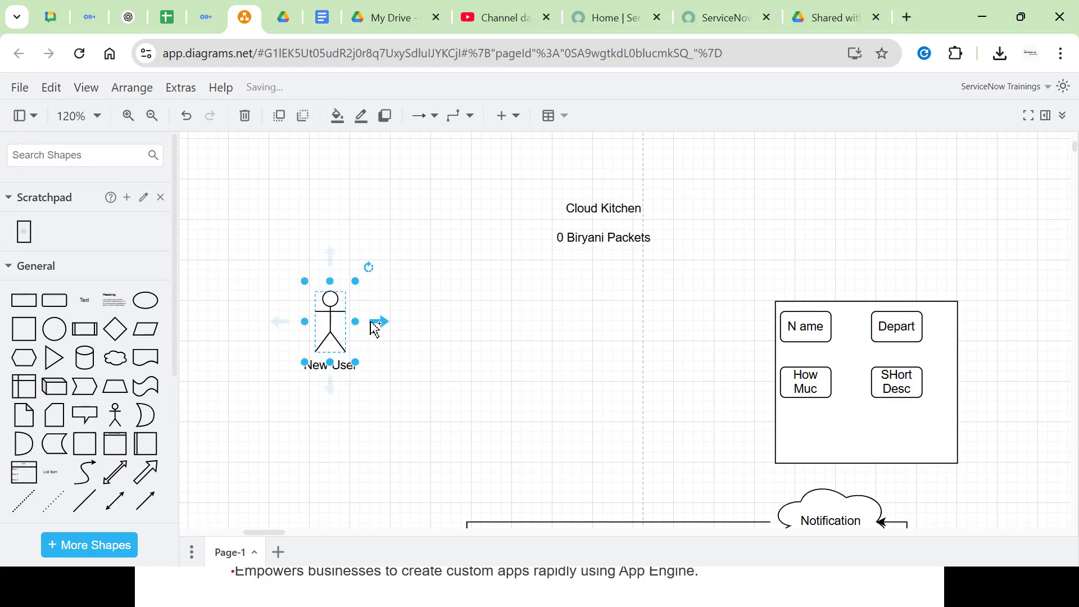
{"action": "left_click_drag", "start_coordinate": [379, 321], "coordinate": [619, 247]}
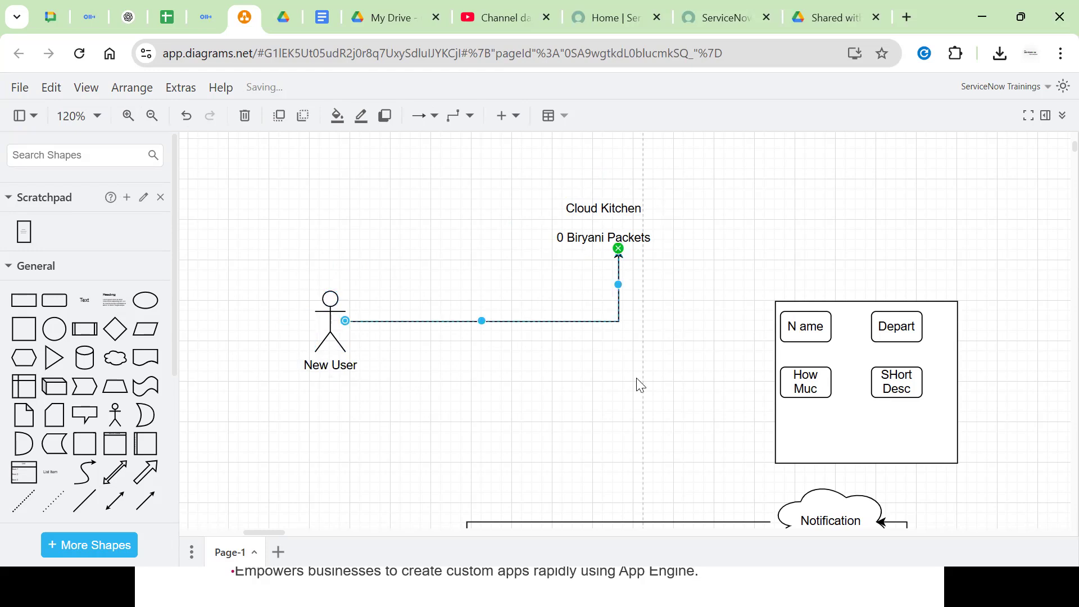
{"action": "left_click", "coordinate": [639, 382]}
{"action": "left_click", "coordinate": [331, 327]}
{"action": "left_click", "coordinate": [470, 350]}
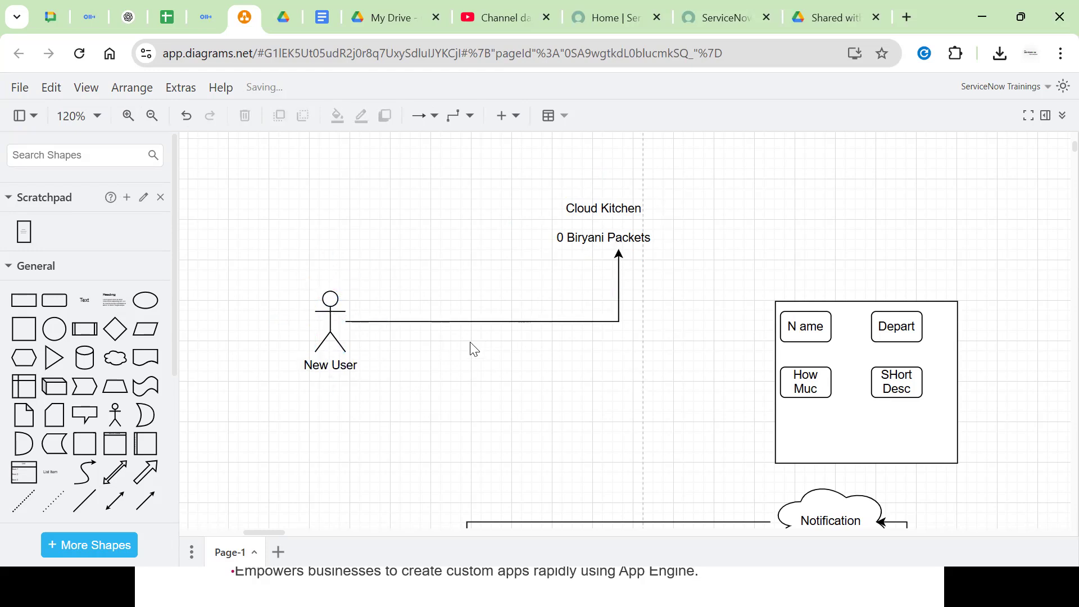
{"action": "double_click", "coordinate": [475, 349]}
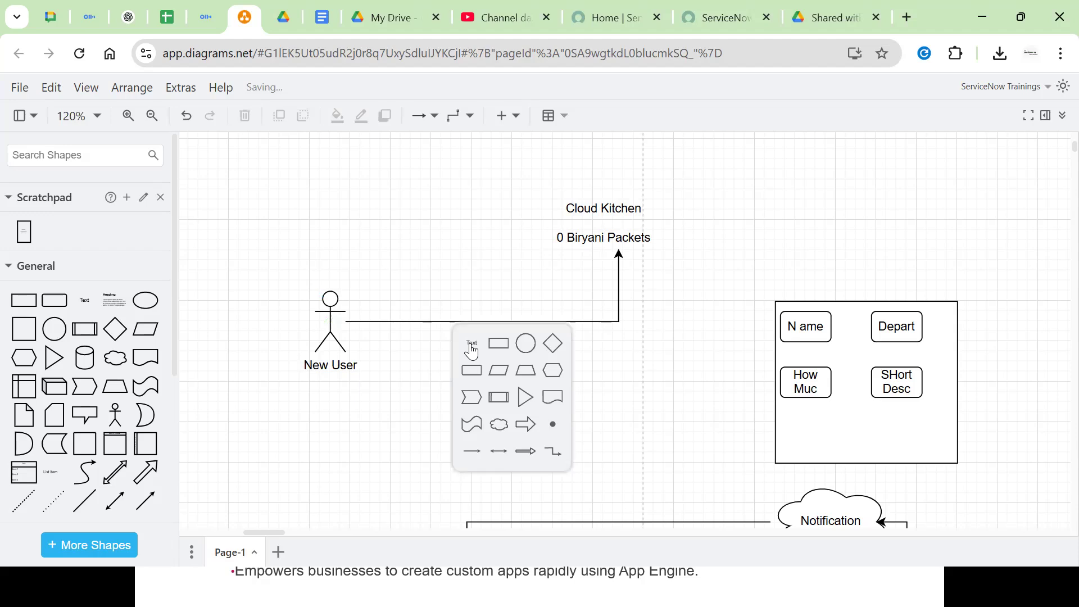
{"action": "key", "text": "Escape"}
{"action": "left_click", "coordinate": [617, 251]}
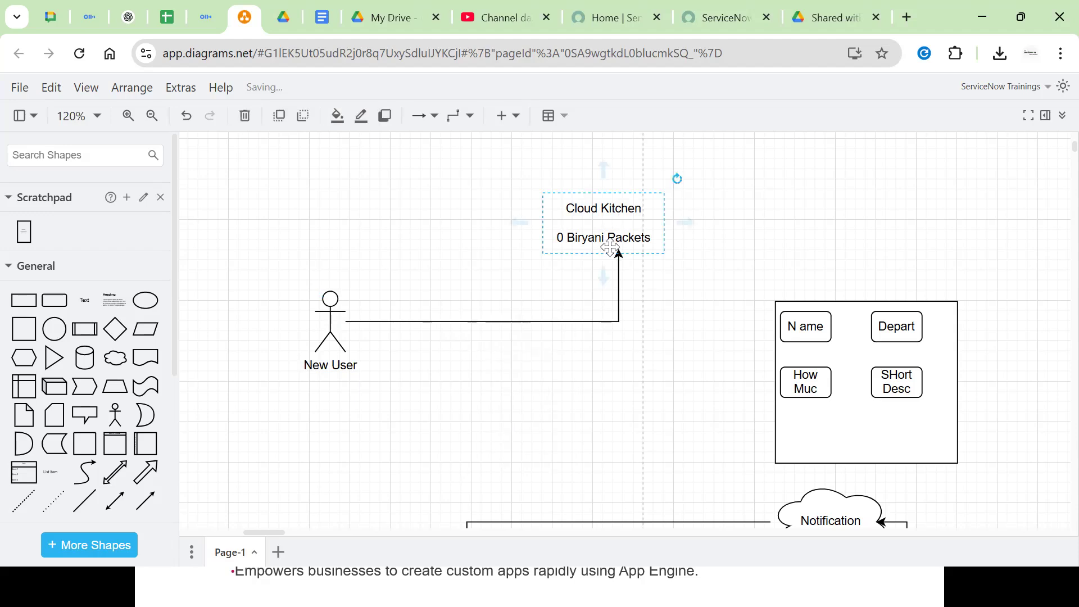
{"action": "double_click", "coordinate": [608, 239]}
{"action": "double_click", "coordinate": [606, 247]}
{"action": "left_click", "coordinate": [601, 243]}
{"action": "left_click", "coordinate": [587, 279]}
{"action": "triple_click", "coordinate": [598, 240]}
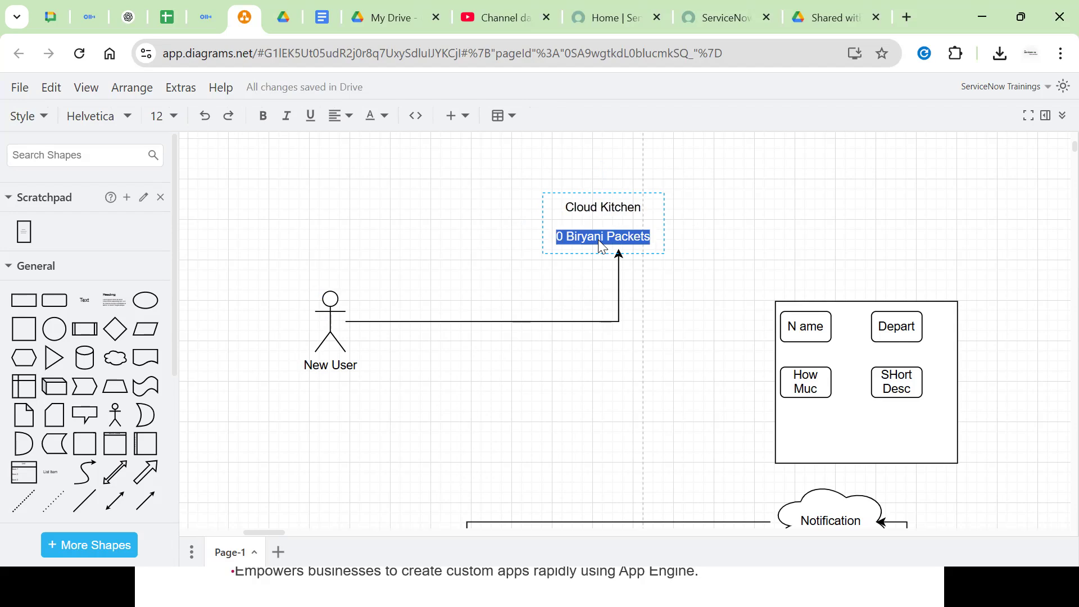
{"action": "key", "text": "Escape"}
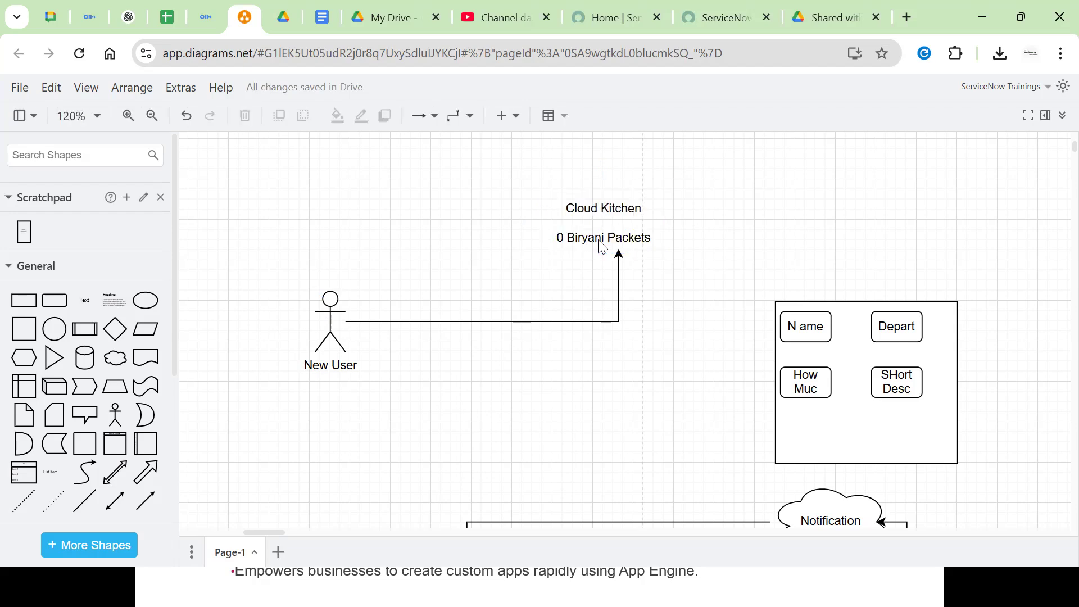
{"action": "left_click", "coordinate": [603, 247]}
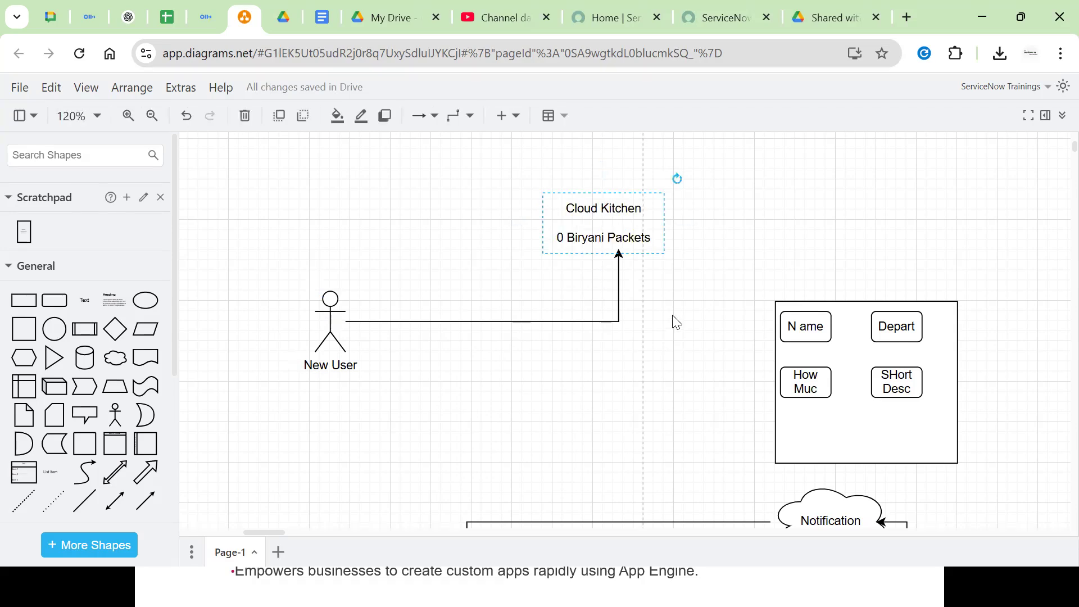
{"action": "double_click", "coordinate": [606, 244]}
{"action": "key", "text": "Escape"}
{"action": "double_click", "coordinate": [591, 240]}
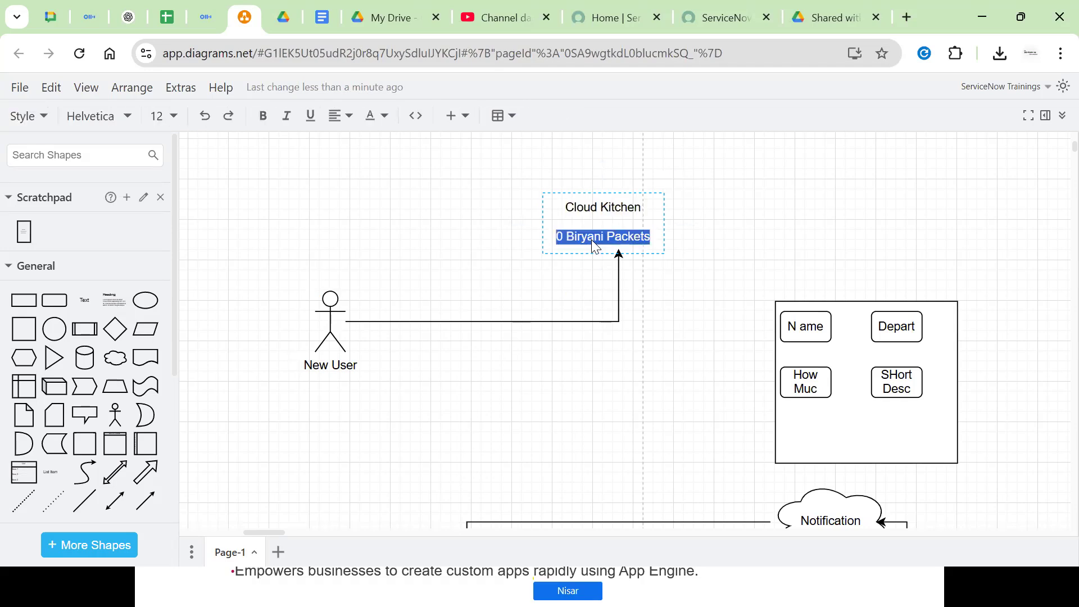
{"action": "key", "text": "Escape"}
{"action": "double_click", "coordinate": [606, 241]}
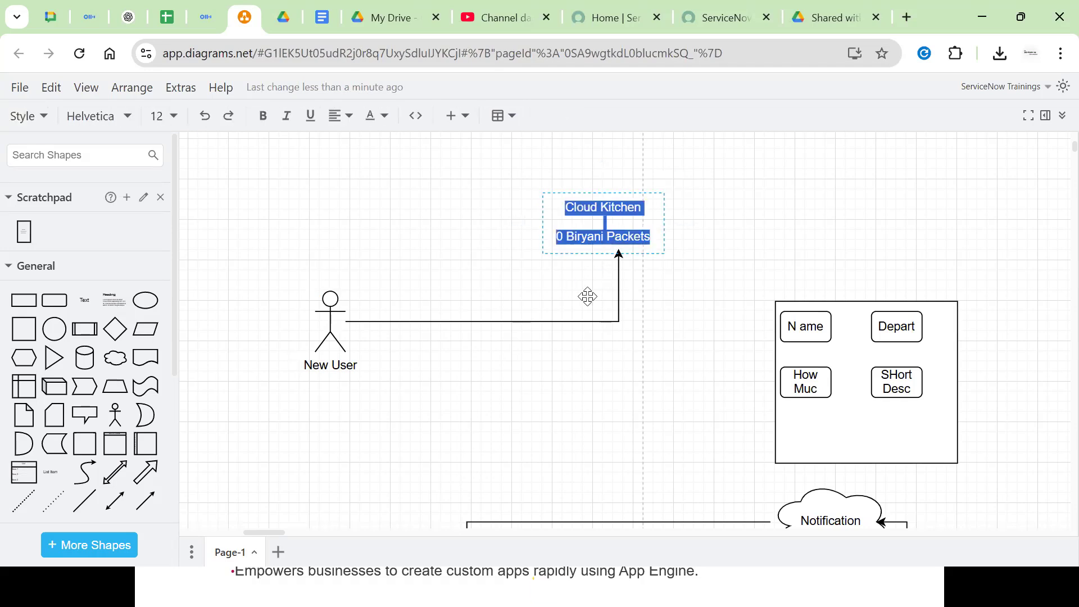
{"action": "left_click", "coordinate": [346, 328]}
{"action": "left_click", "coordinate": [600, 236]}
{"action": "left_click", "coordinate": [337, 335]}
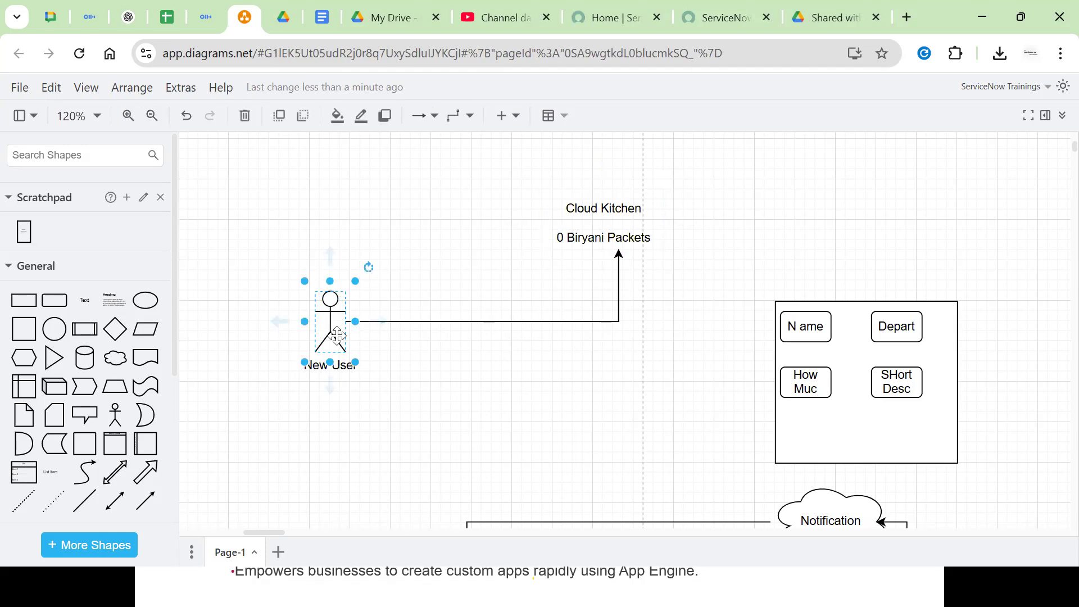
{"action": "double_click", "coordinate": [603, 250]}
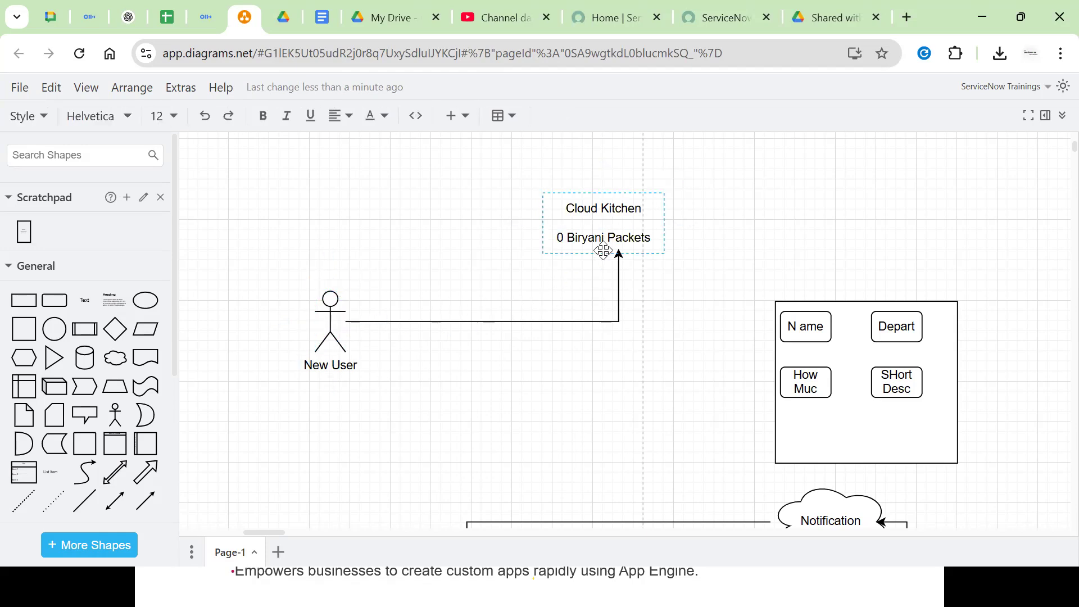
{"action": "triple_click", "coordinate": [601, 248]}
{"action": "left_click", "coordinate": [343, 324]}
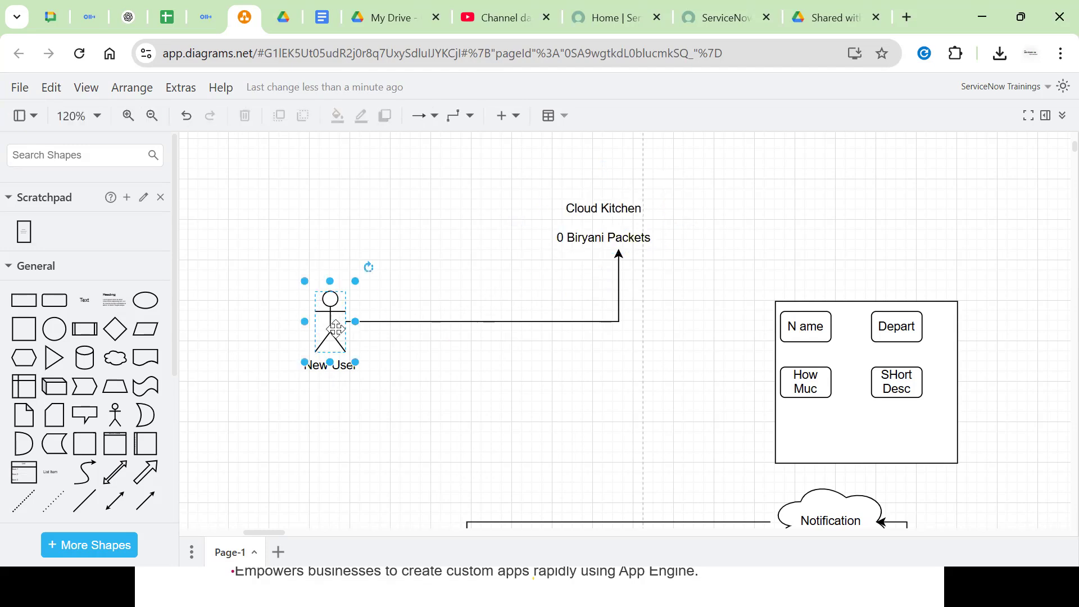
{"action": "triple_click", "coordinate": [597, 241]}
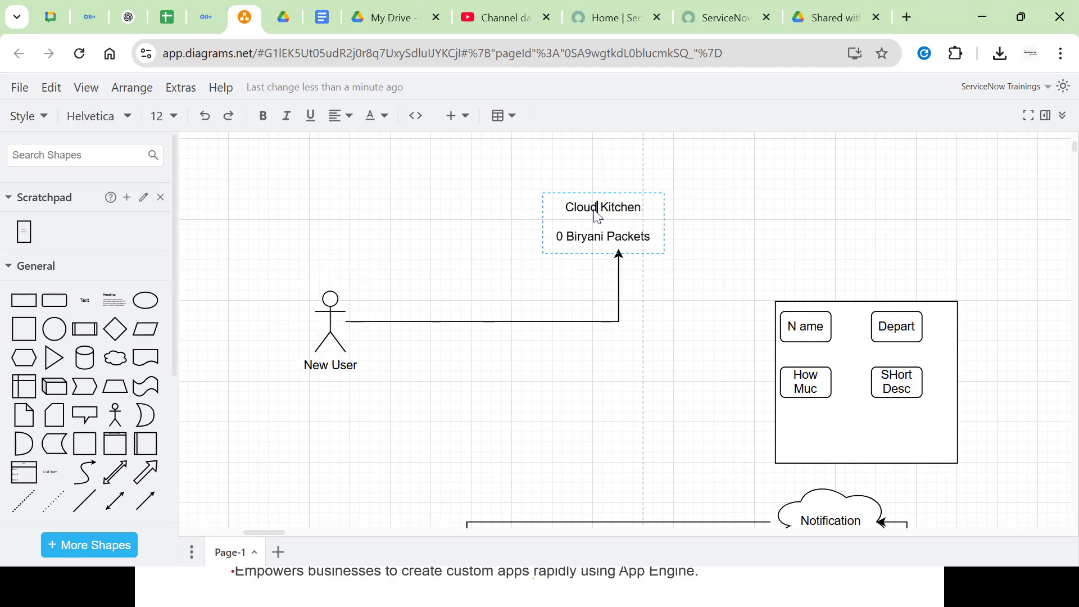
{"action": "triple_click", "coordinate": [595, 208]}
{"action": "triple_click", "coordinate": [588, 236]}
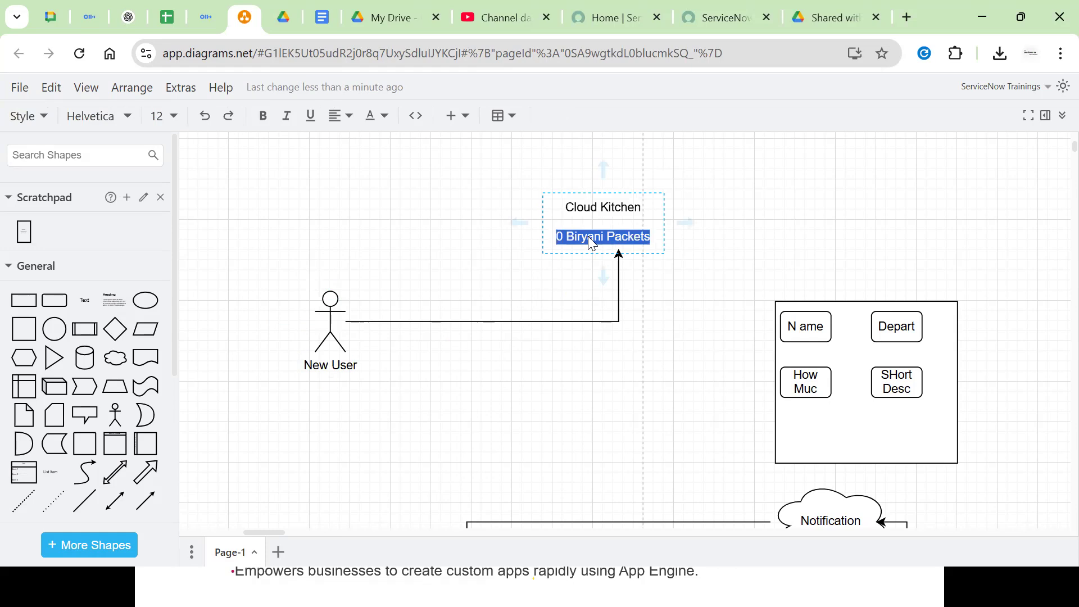
{"action": "left_click", "coordinate": [399, 328]}
{"action": "left_click", "coordinate": [331, 319]}
{"action": "left_click", "coordinate": [453, 309]}
{"action": "left_click", "coordinate": [337, 322]}
{"action": "left_click", "coordinate": [452, 342]}
Add a text label reading "Maill/ ALert" below the connector between New User and Cloud Kitchen.
{"action": "double_click", "coordinate": [451, 341]}
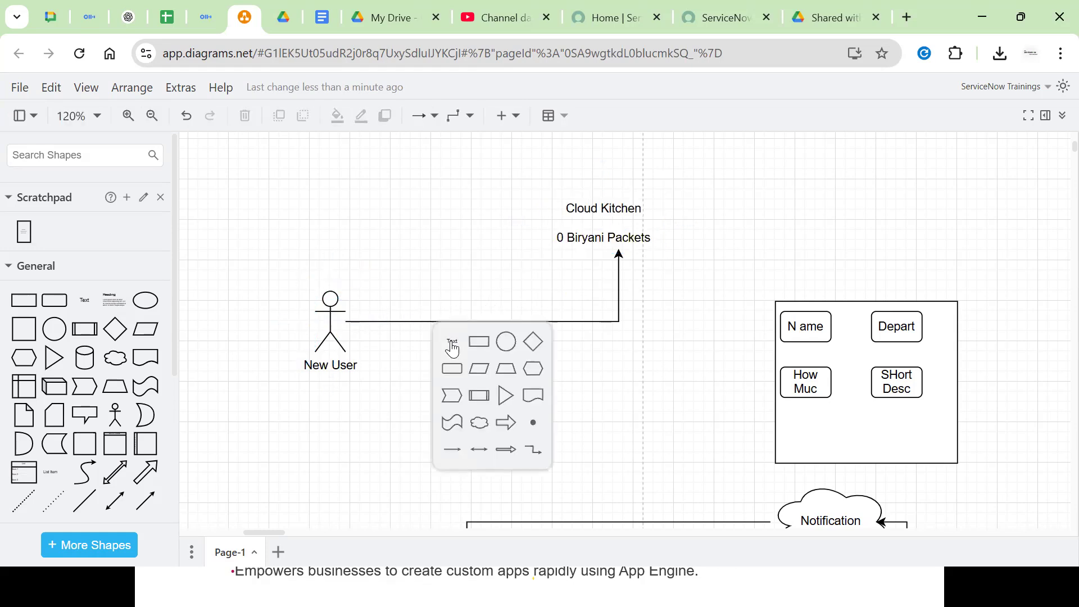
{"action": "left_click", "coordinate": [451, 341]}
{"action": "key", "text": "BackSpace"}
{"action": "type", "text": "S"}
{"action": "key", "text": "BackSpace"}
{"action": "type", "text": "Mail: ALe"}
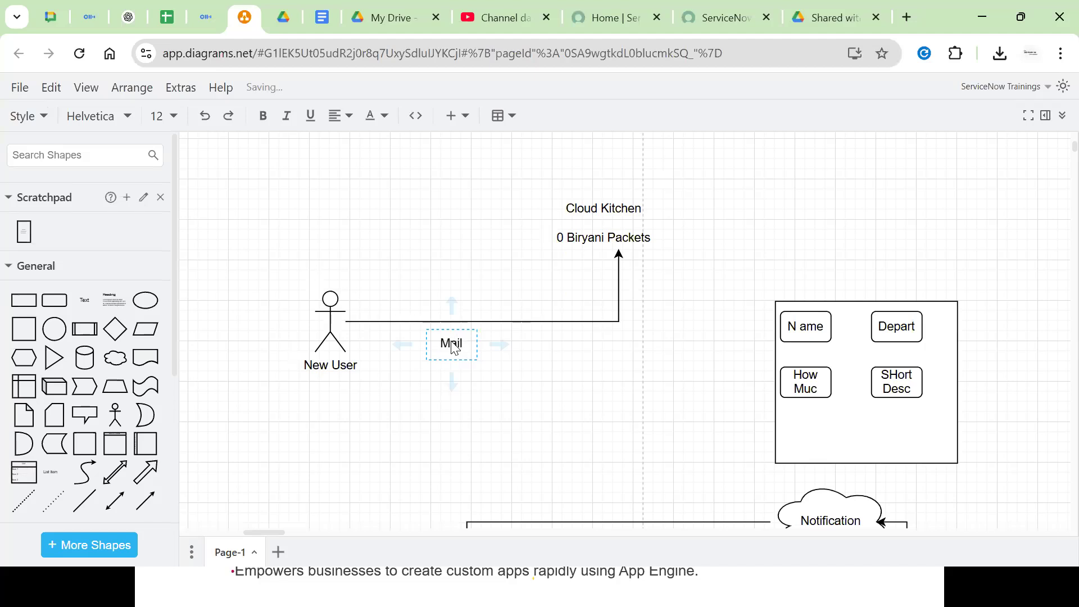
{"action": "type", "text": "rt"}
Add a second line to the Maill/ ALert label reading "Stcook is finished hence we cannot help You".
{"action": "key", "text": "Return"}
{"action": "key", "text": "BackSpace"}
{"action": "type", "text": "Stcour is "}
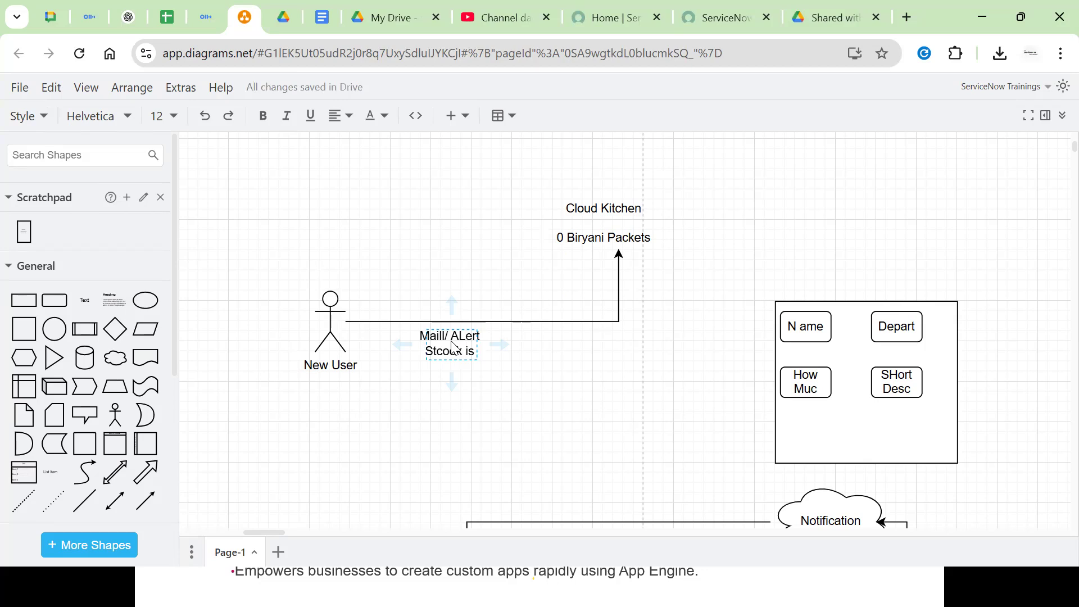
{"action": "type", "text": "finished hence "}
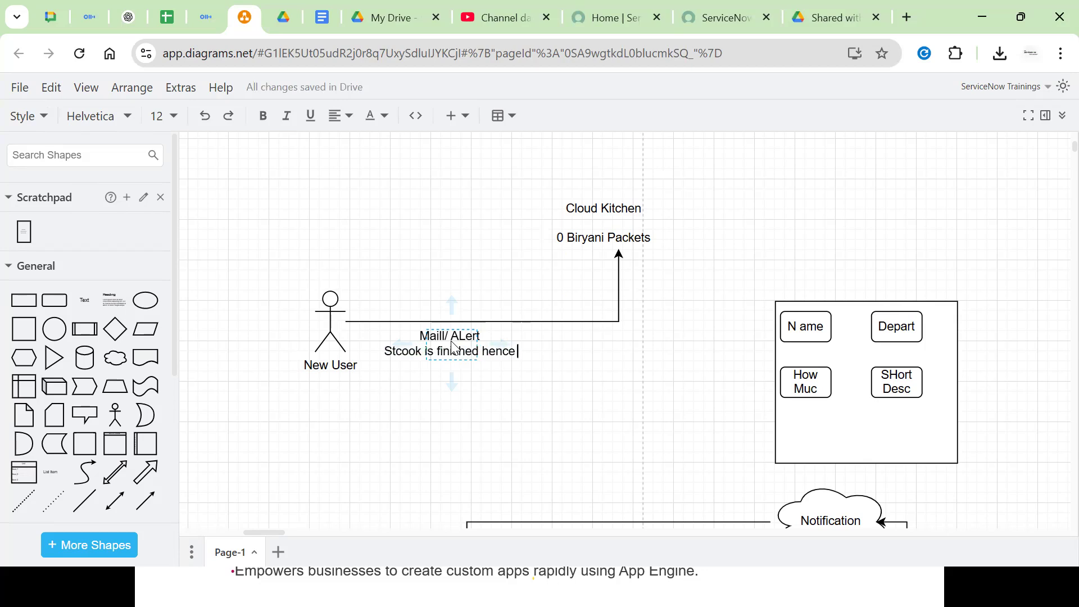
{"action": "type", "text": "w"}
{"action": "key", "text": "BackSpace"}
{"action": "type", "text": "w"}
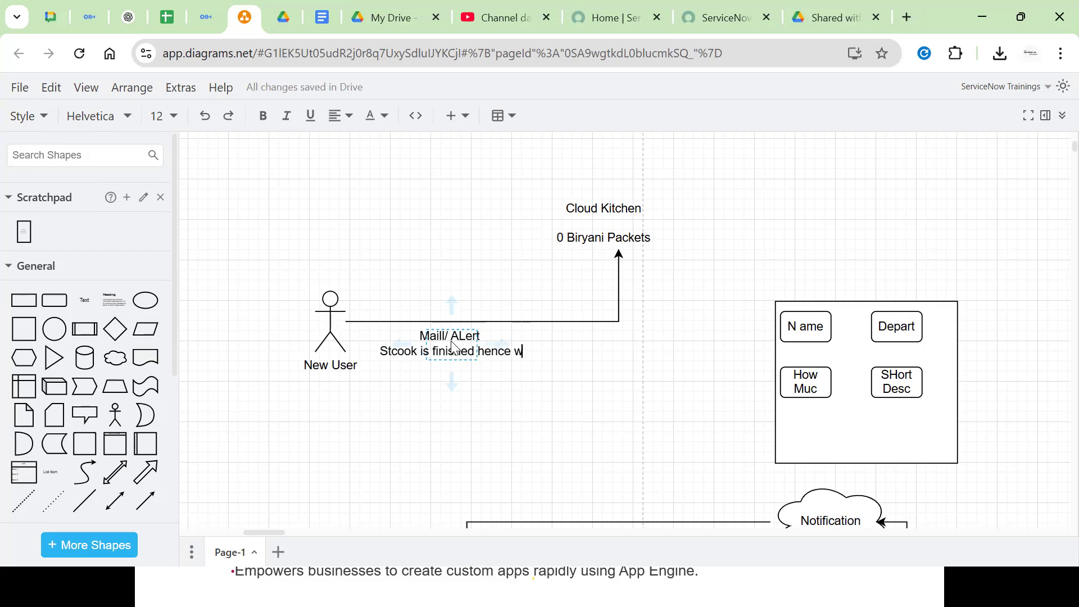
{"action": "type", "text": " ecann"}
{"action": "key", "text": "BackSpace"}
{"action": "key", "text": "BackSpace"}
{"action": "key", "text": "BackSpace"}
{"action": "key", "text": "BackSpace"}
{"action": "key", "text": "BackSpace"}
{"action": "key", "text": "BackSpace"}
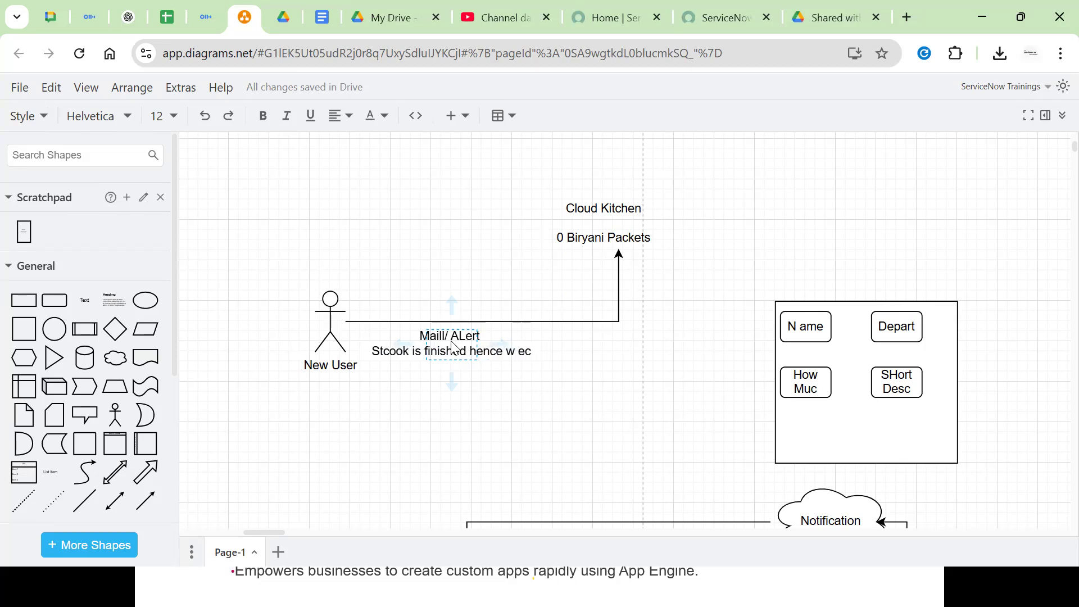
{"action": "type", "text": "e cann"}
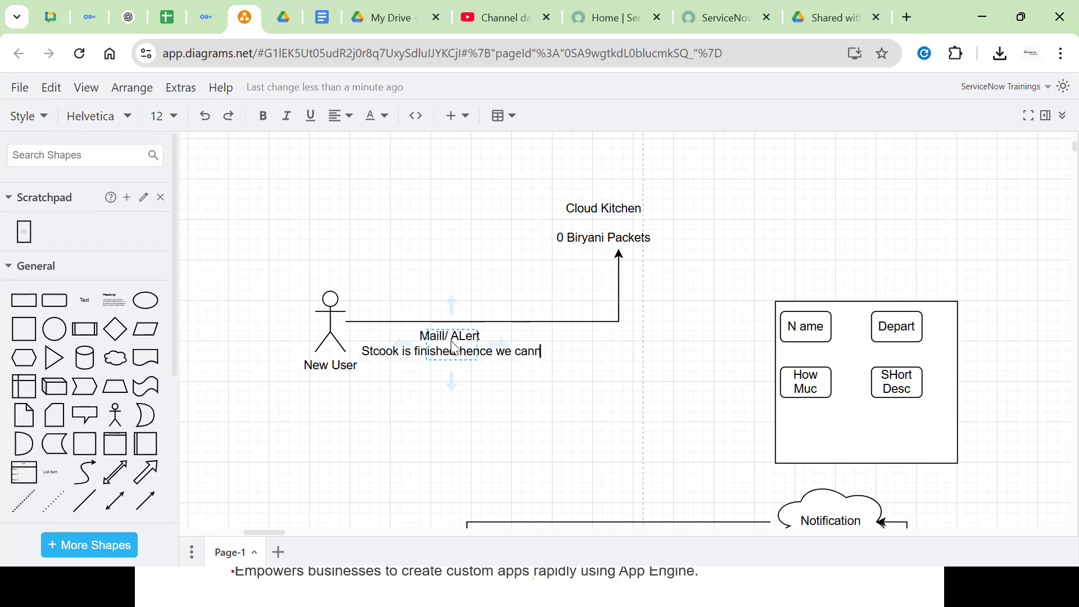
{"action": "type", "text": "ort"}
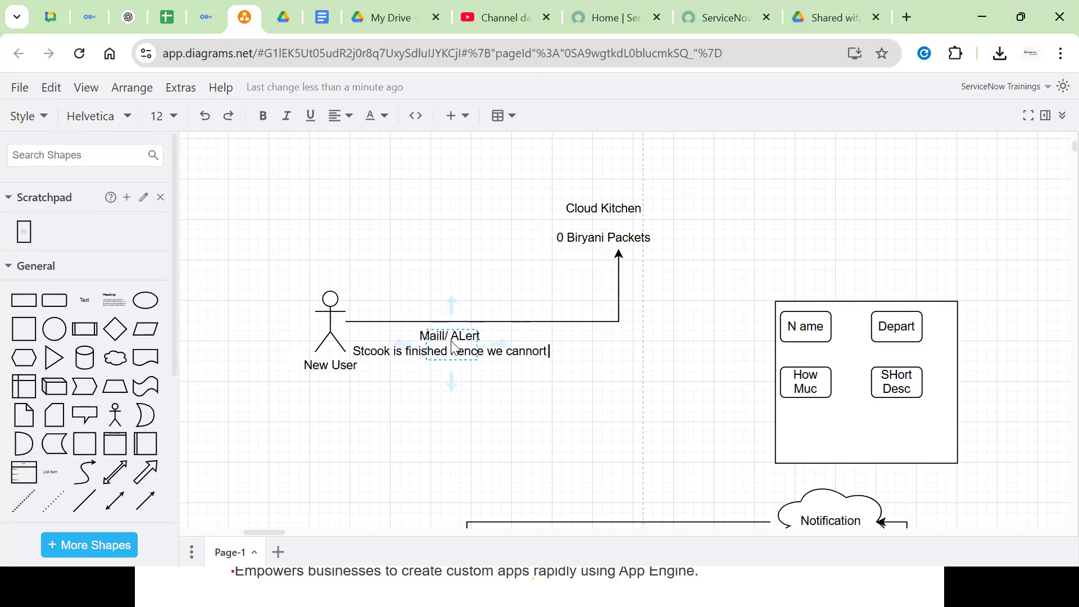
{"action": "key", "text": "BackSpace"}
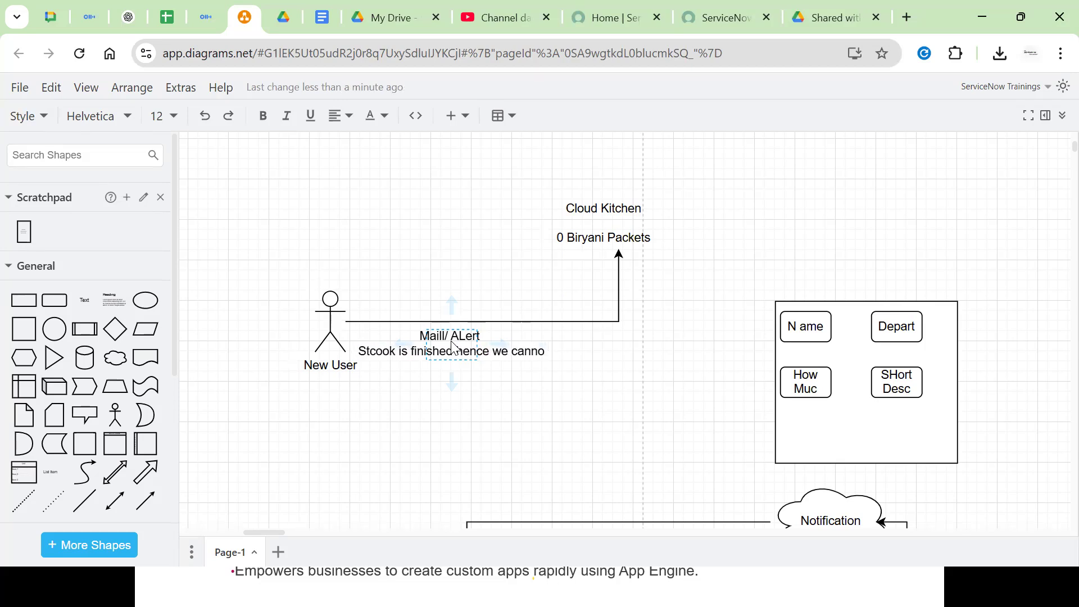
{"action": "type", "text": "t help"}
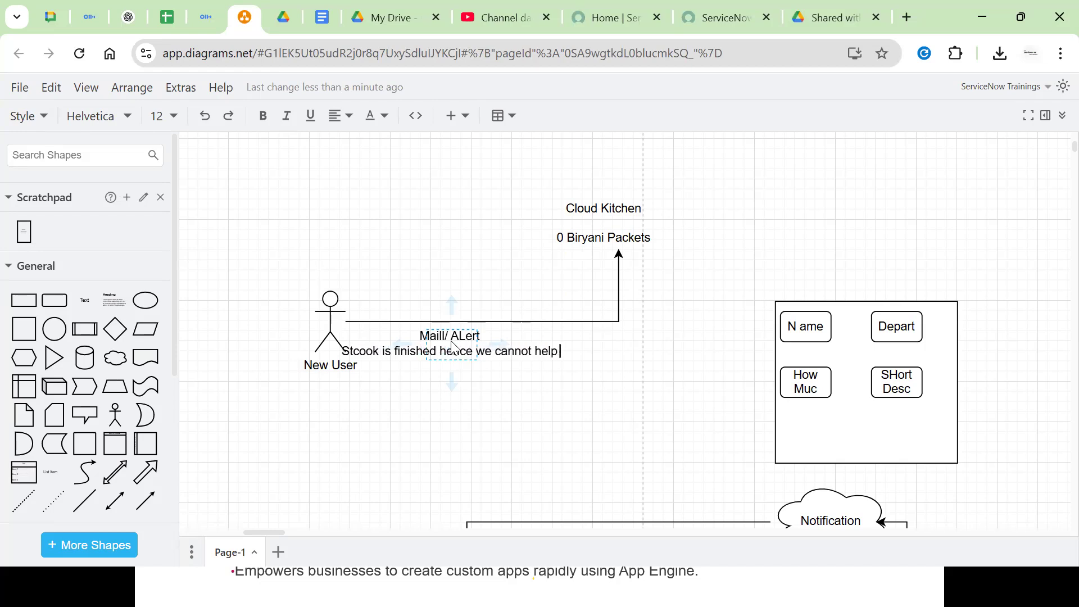
{"action": "type", "text": " You"}
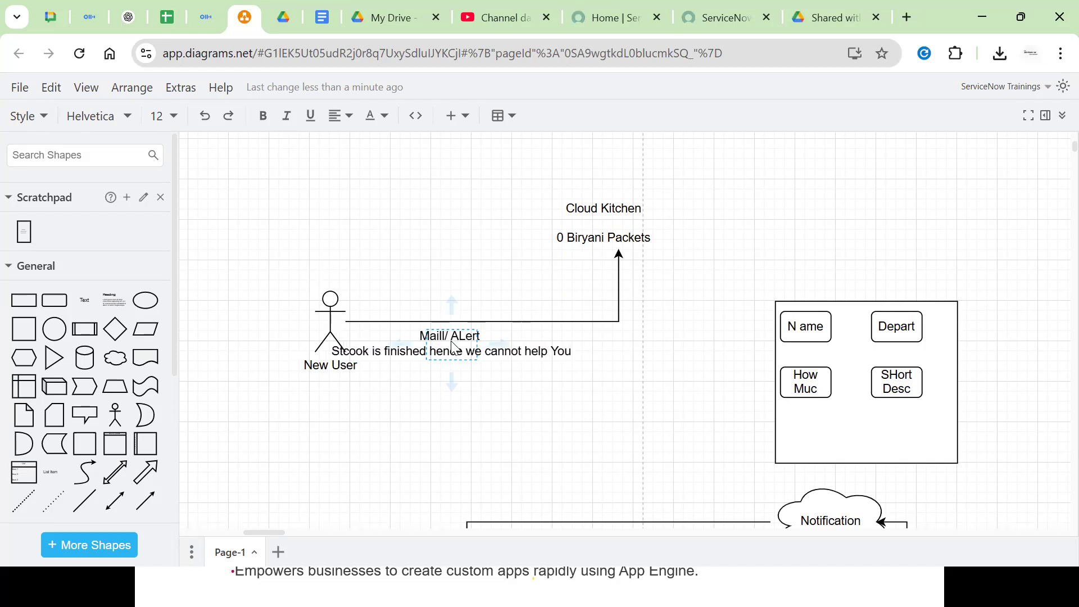
Move the Maill/ ALert label clear of the New User actor, keeping it just below the connector.
{"action": "left_click", "coordinate": [490, 416]}
{"action": "mouse_move", "coordinate": [457, 353]}
{"action": "left_mouse_down"}
{"action": "mouse_move", "coordinate": [508, 358]}
{"action": "mouse_move", "coordinate": [457, 368]}
{"action": "left_mouse_up"}
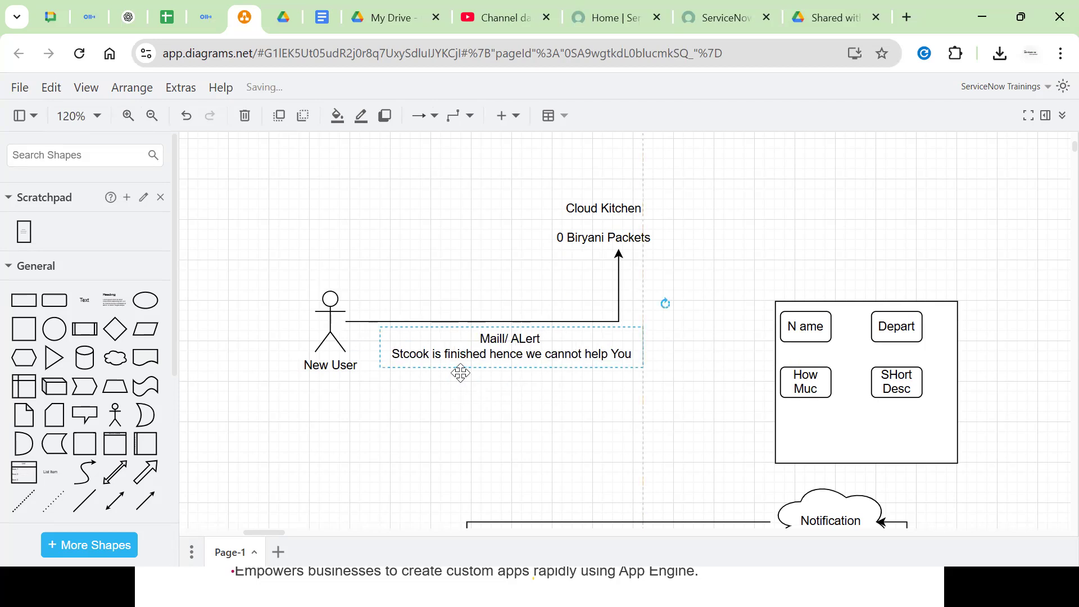
{"action": "left_click", "coordinate": [450, 397]}
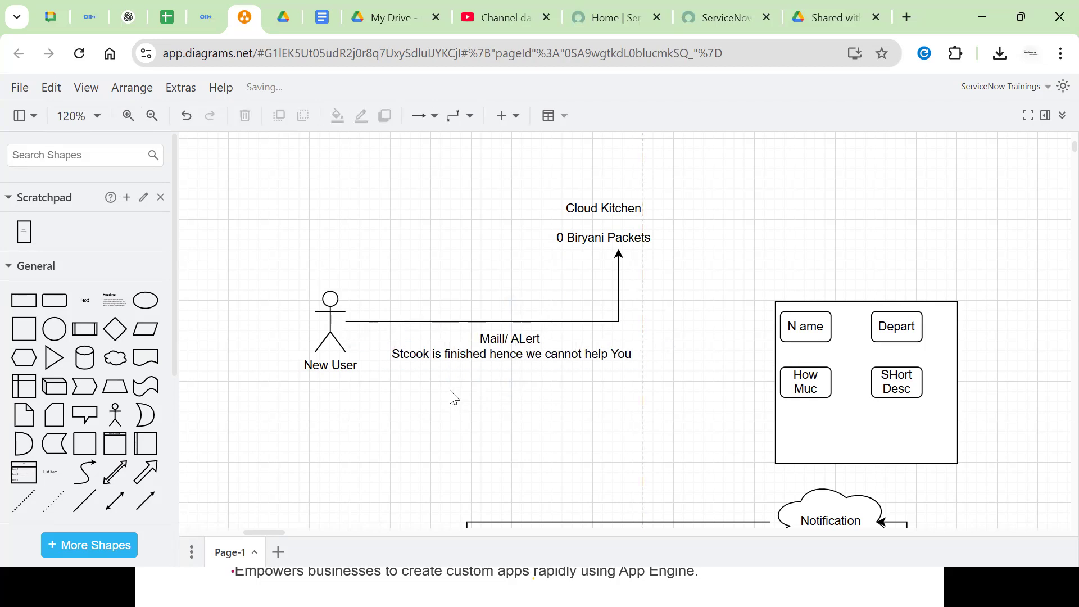
{"action": "double_click", "coordinate": [618, 237]}
{"action": "left_click", "coordinate": [440, 263]}
{"action": "left_click", "coordinate": [323, 303]}
{"action": "left_click", "coordinate": [436, 301]}
{"action": "left_click", "coordinate": [342, 344]}
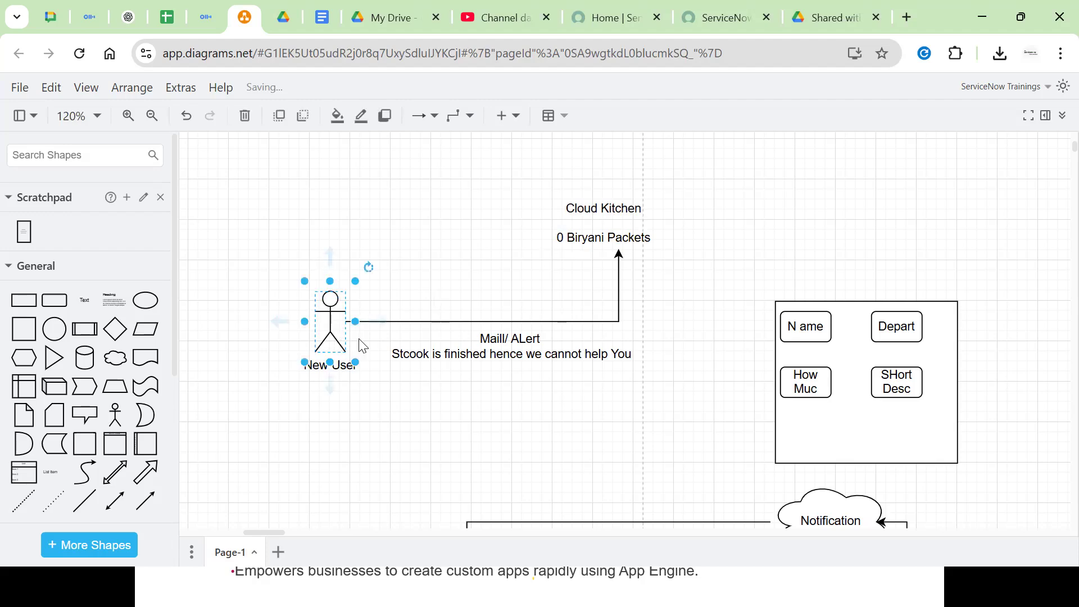
{"action": "triple_click", "coordinate": [604, 238]}
{"action": "double_click", "coordinate": [582, 245]}
{"action": "left_click", "coordinate": [584, 245]}
{"action": "double_click", "coordinate": [590, 248]}
{"action": "triple_click", "coordinate": [595, 250]}
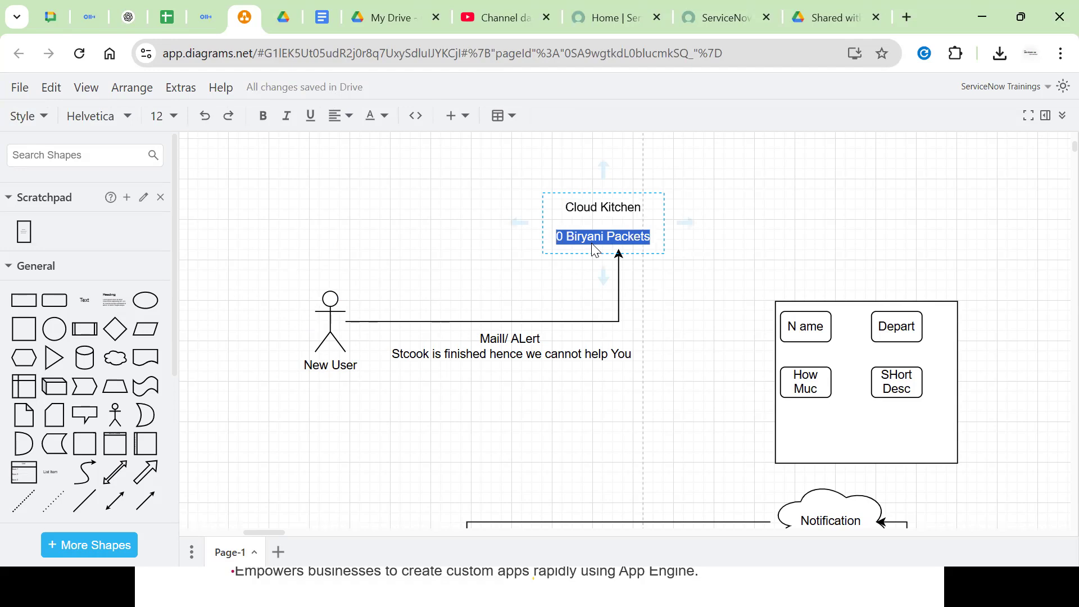
{"action": "left_click", "coordinate": [495, 340]}
{"action": "triple_click", "coordinate": [494, 341]}
{"action": "left_click", "coordinate": [494, 340]}
{"action": "triple_click", "coordinate": [496, 341]}
{"action": "left_click", "coordinate": [456, 298]}
{"action": "double_click", "coordinate": [460, 304]}
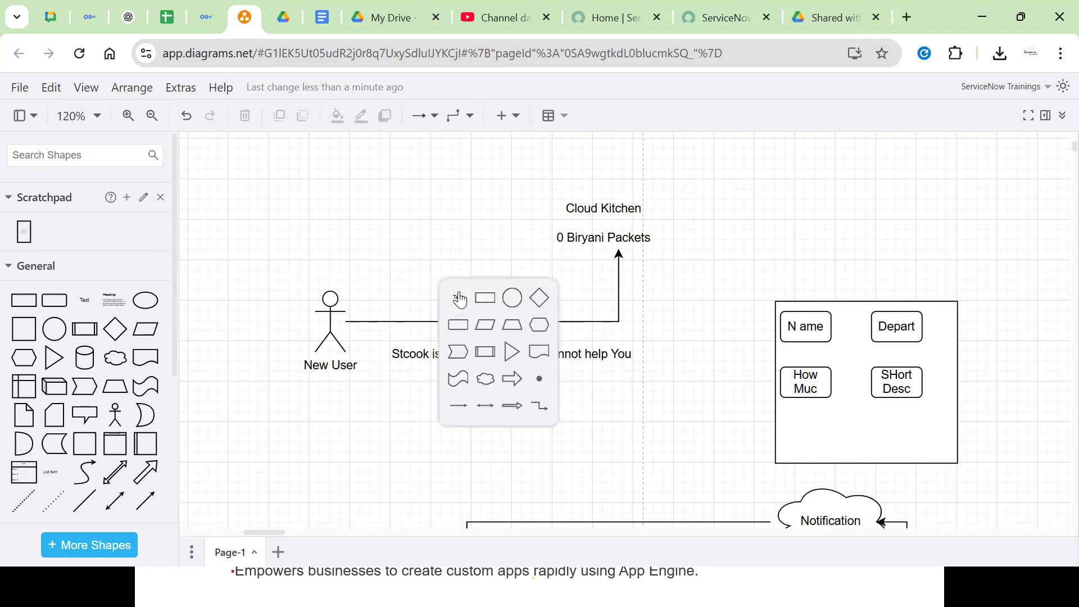
{"action": "left_click", "coordinate": [396, 267]}
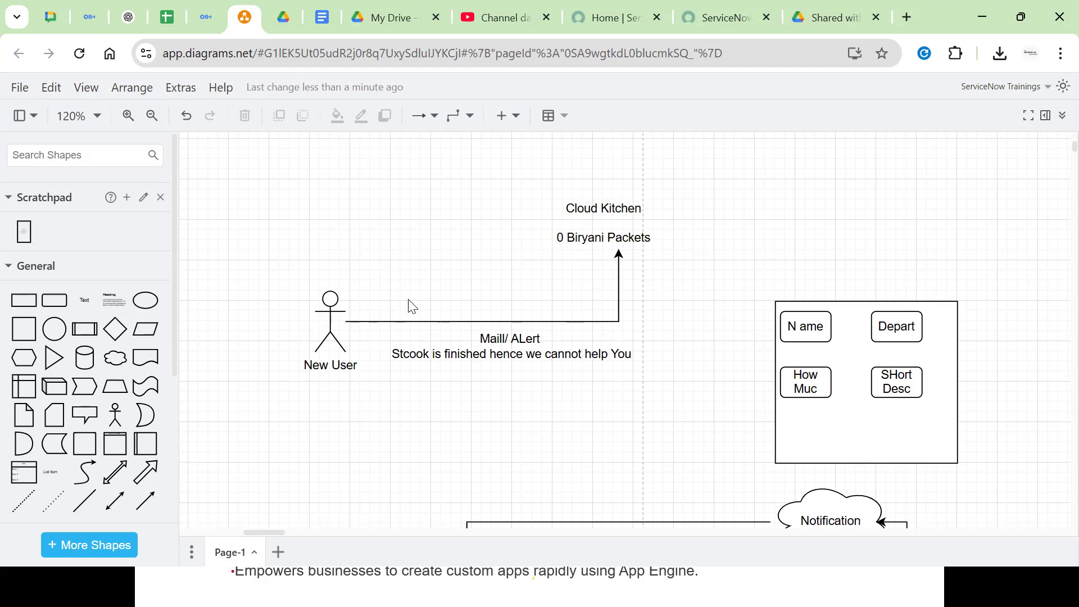
Correct the misspelled word "Stcook" to "Stock" in the second line of the Maill/ ALert label.
{"action": "double_click", "coordinate": [422, 356]}
{"action": "left_click", "coordinate": [408, 355]}
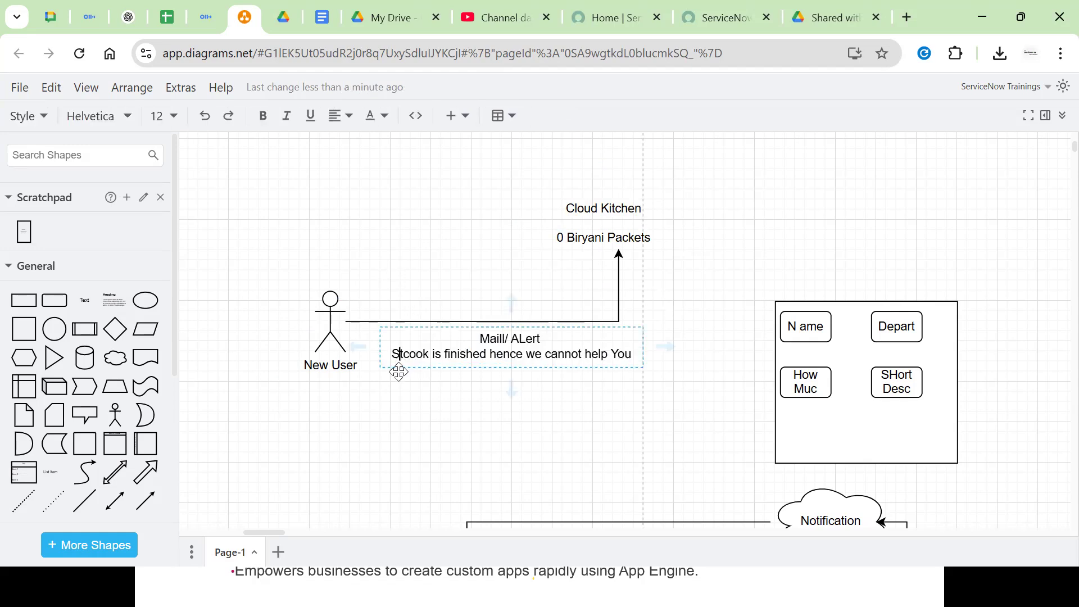
{"action": "key", "text": "Right"}
{"action": "key", "text": "Right"}
{"action": "key", "text": "BackSpace"}
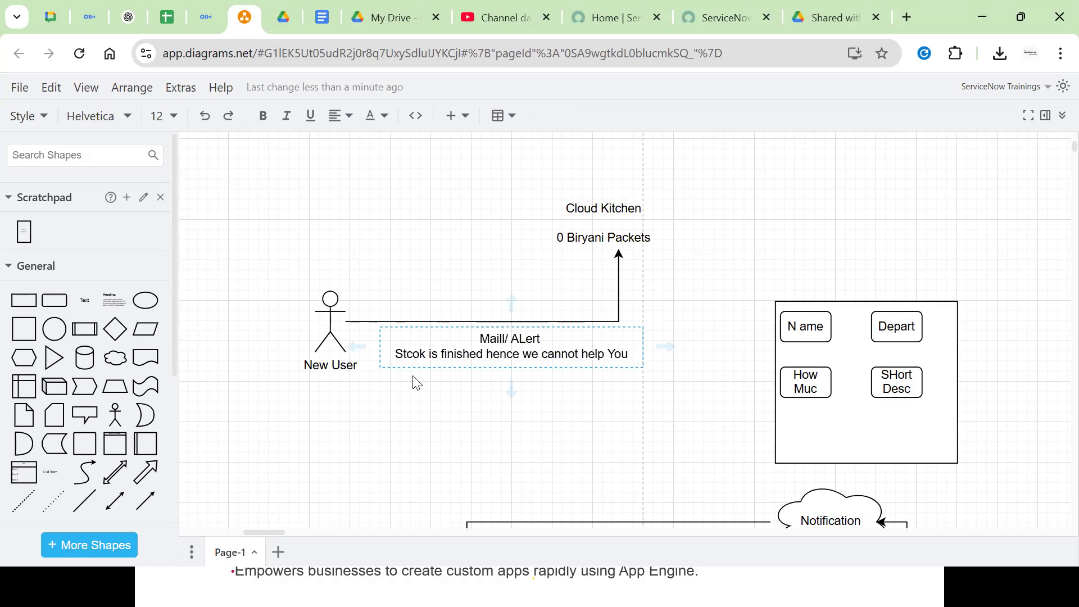
{"action": "type", "text": "o"}
{"action": "key", "text": "Right"}
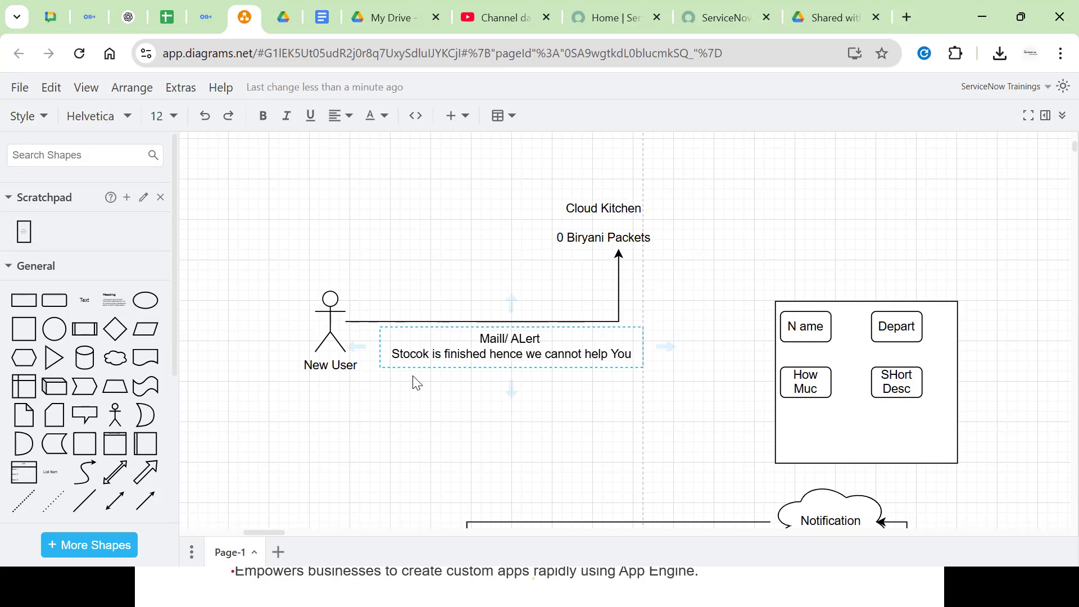
{"action": "key", "text": "Delete"}
{"action": "left_click", "coordinate": [440, 366]}
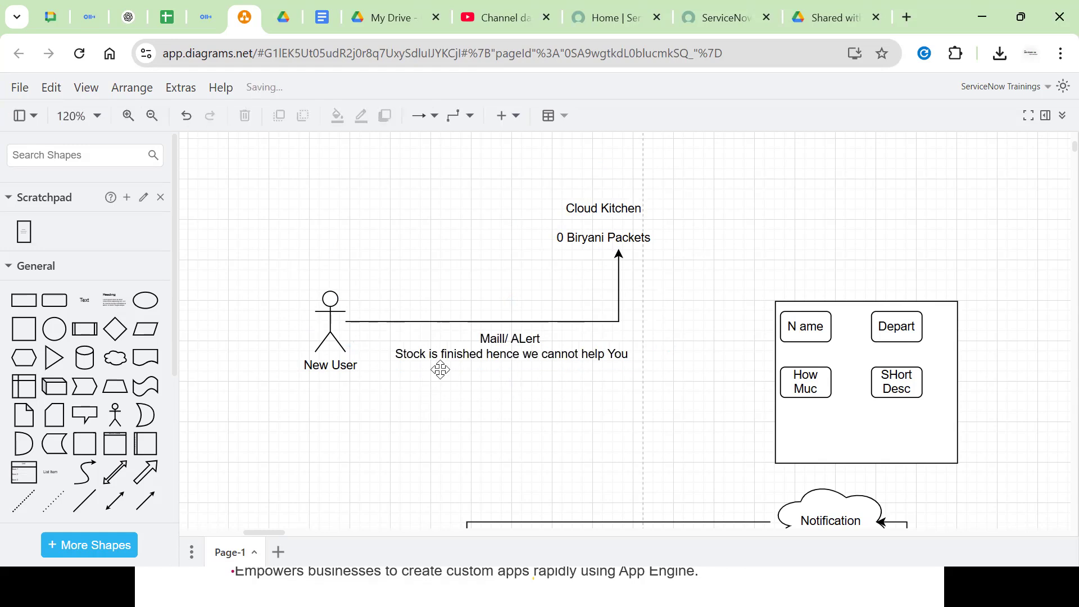
{"action": "left_click", "coordinate": [450, 289]}
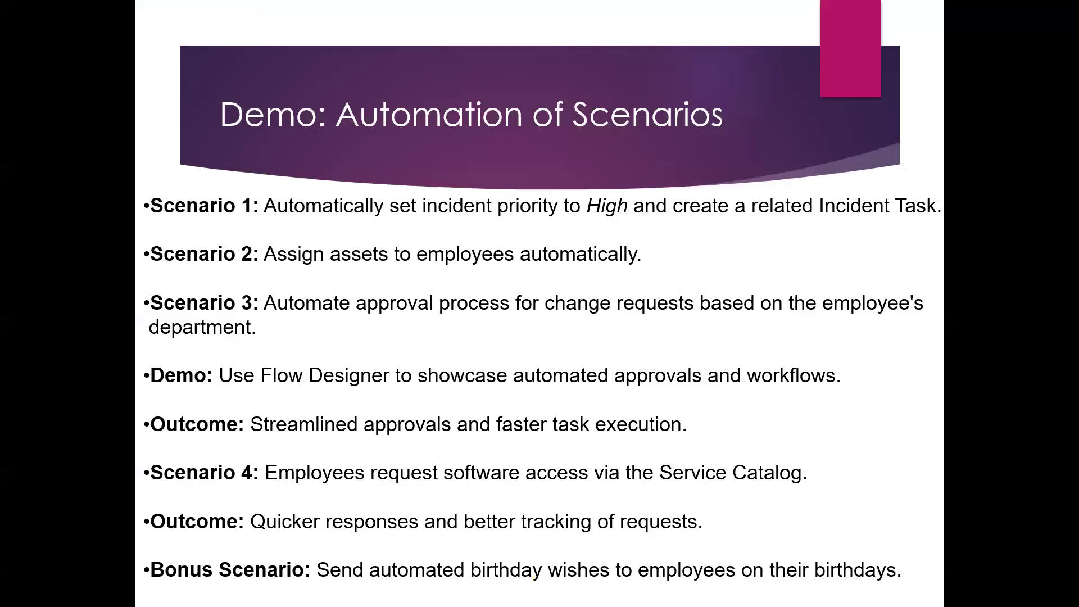
Switch from the presentation slide back to the draw.io diagram and view its Portal Food Delivery section.
{"action": "key", "text": "alt+Tab"}
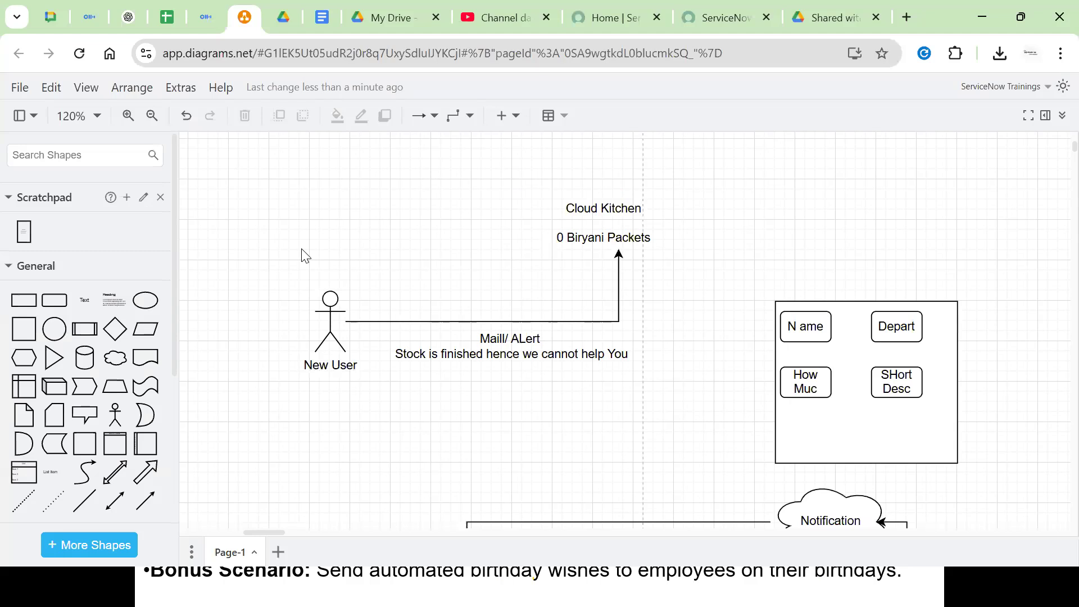
{"action": "left_click", "coordinate": [572, 238]}
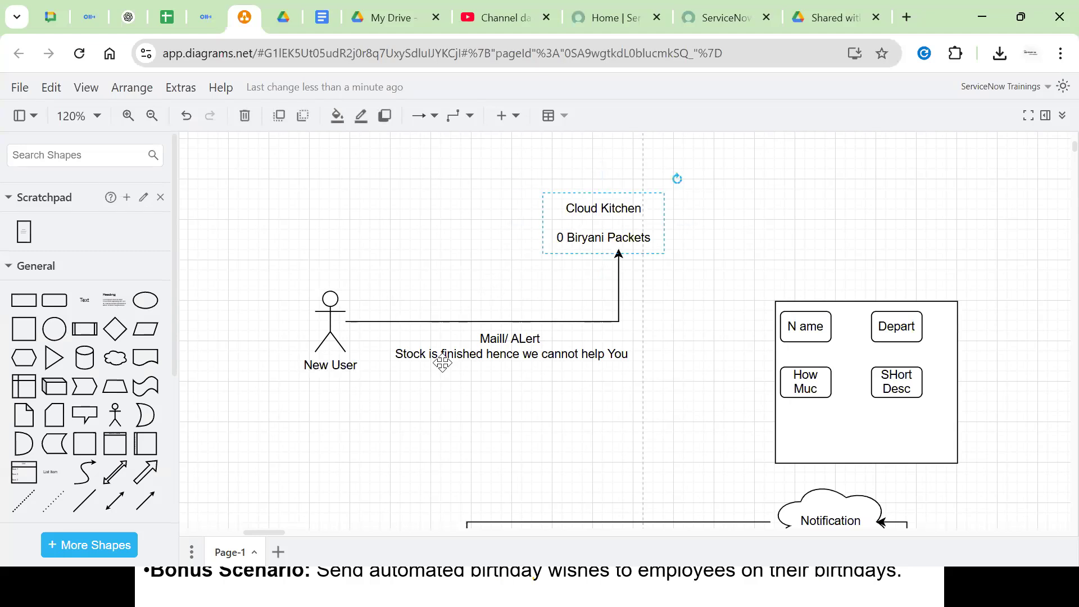
{"action": "scroll", "coordinate": [544, 433], "scroll_direction": "down", "scroll_amount": 6}
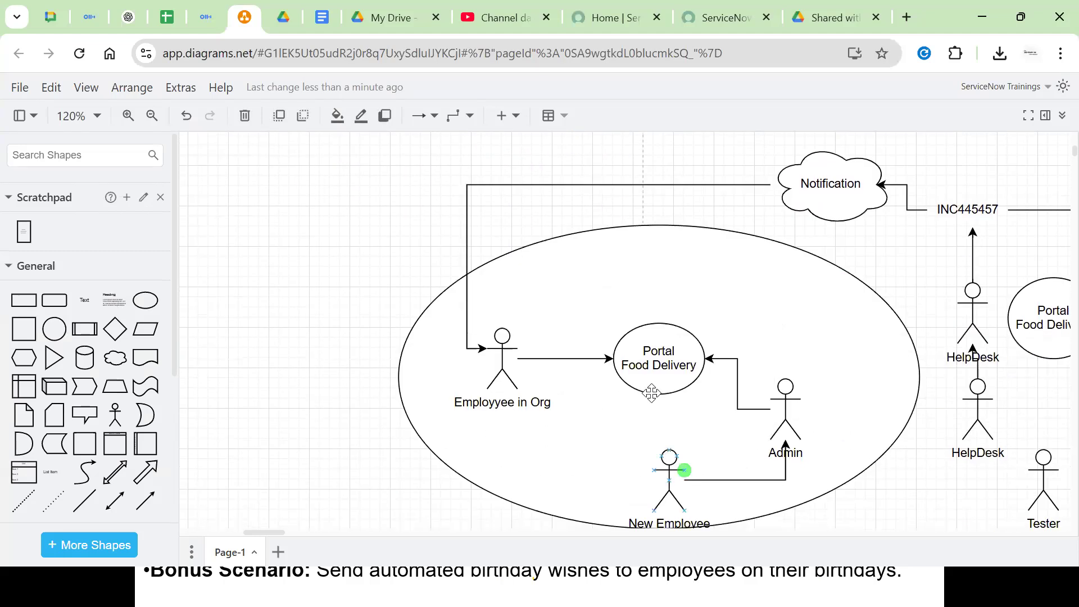